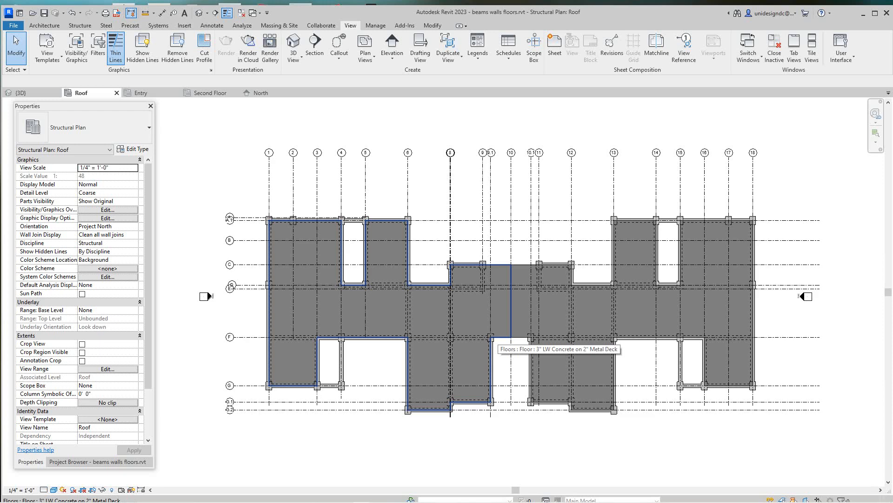
- Review the building's Roof plan, its 3D view and the Second Floor plan
scroll(465, 235, "down", 2)
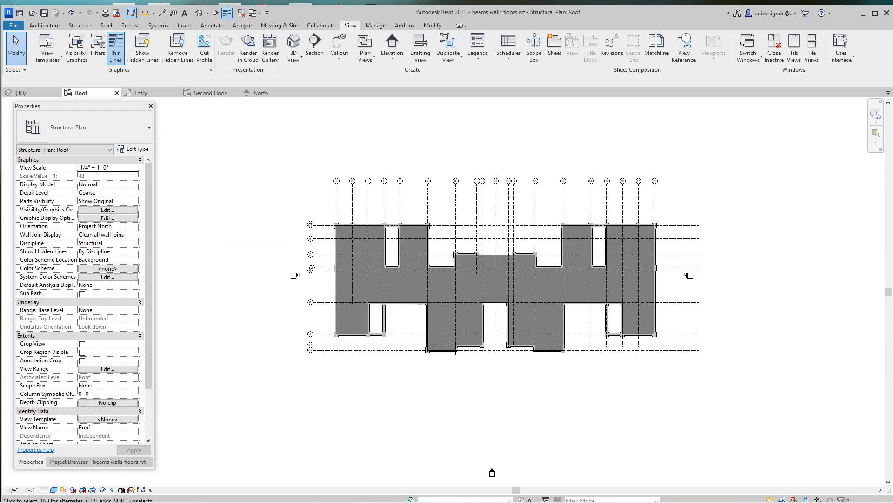
key("ctrl+Tab")
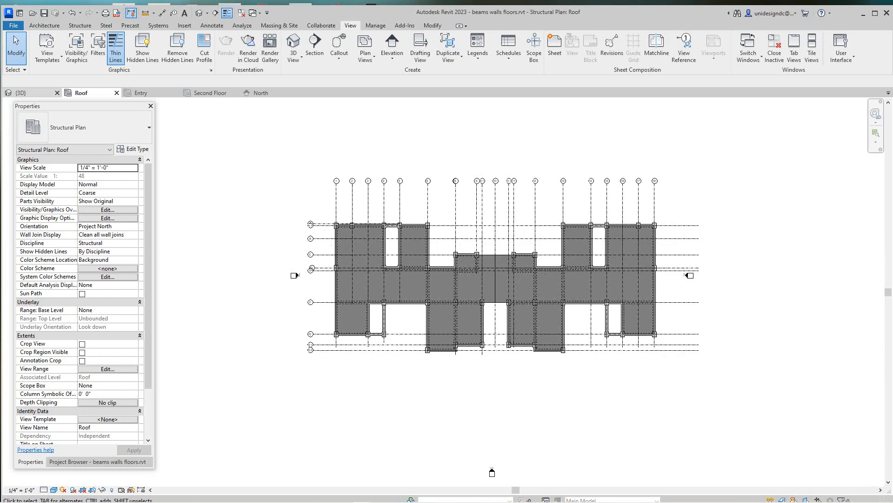
middle_click_drag(446, 279, 447, 330)
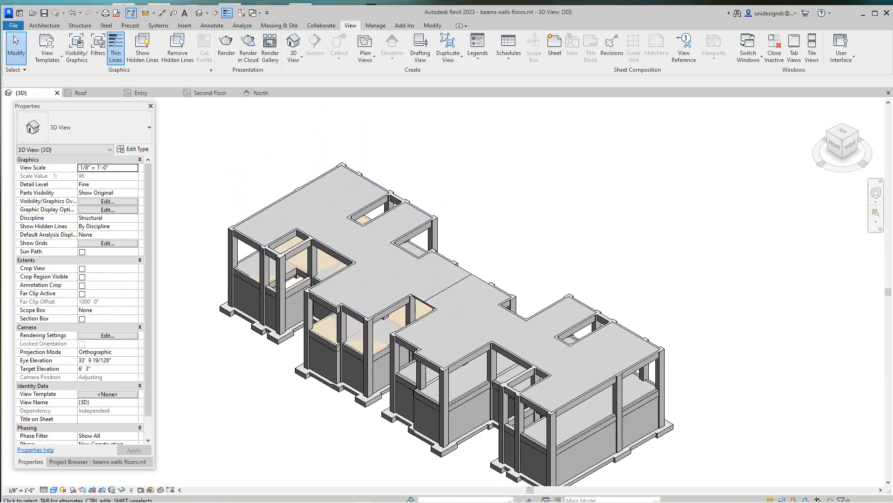
key("ctrl+Tab")
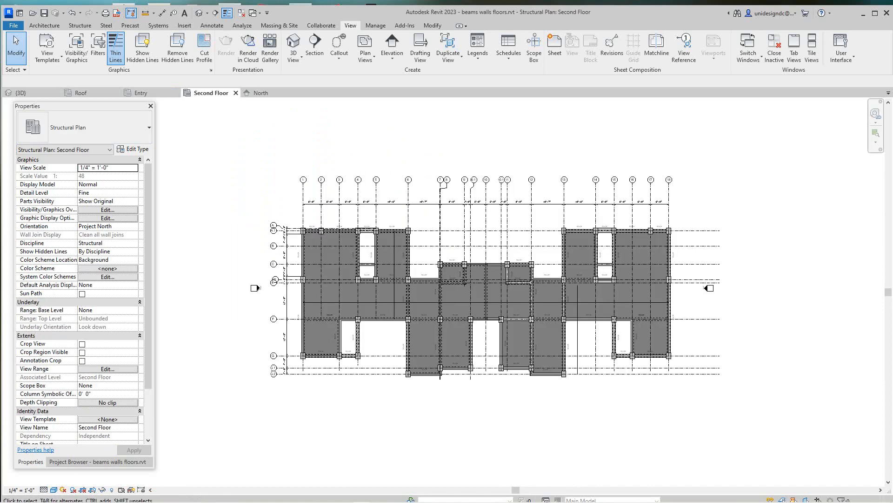
scroll(340, 227, "up", 2)
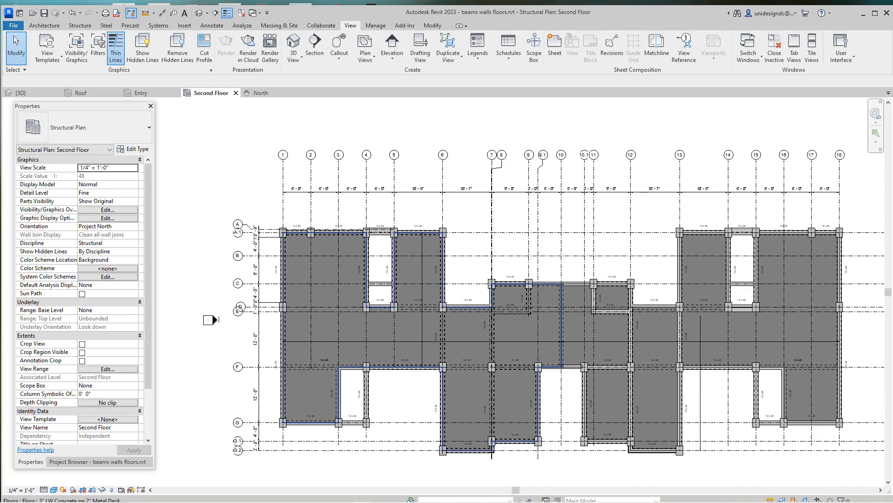
- Examine the North elevation marker above the grid bubbles of the Second Floor plan
scroll(339, 208, "down", 5)
middle_click_drag(395, 144, 405, 255)
scroll(405, 255, "up", 6)
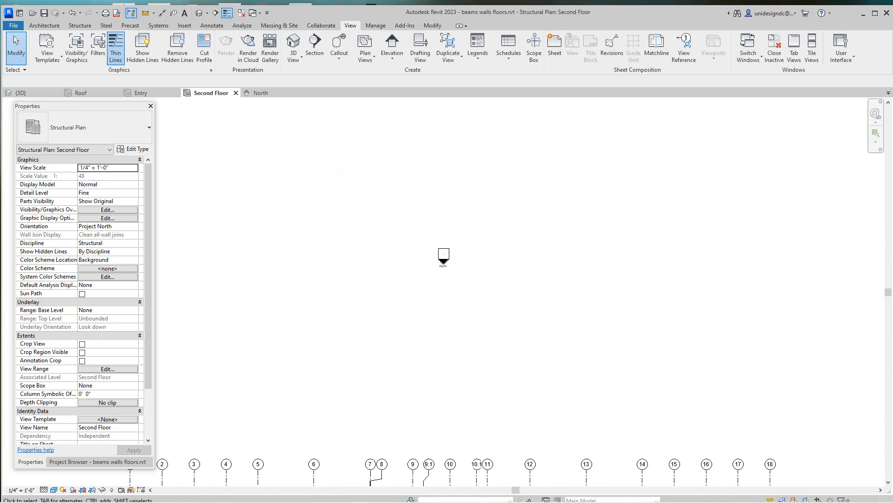
scroll(456, 265, "down", 1)
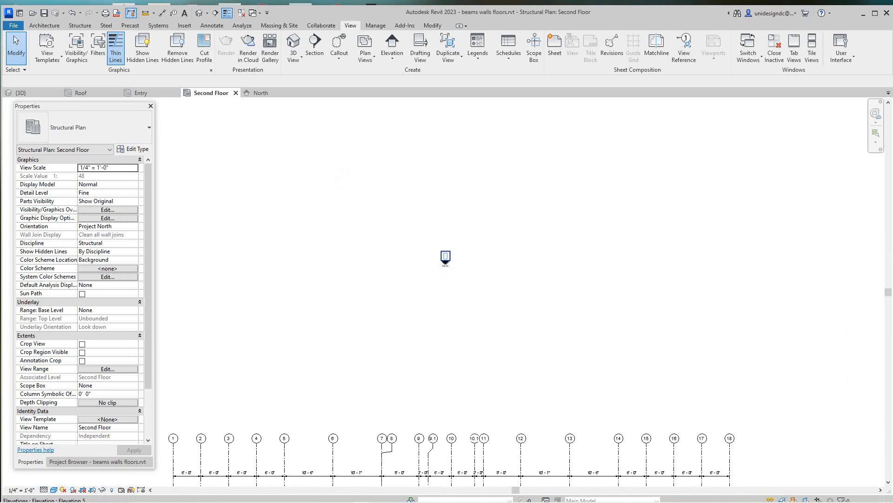
left_click(446, 263)
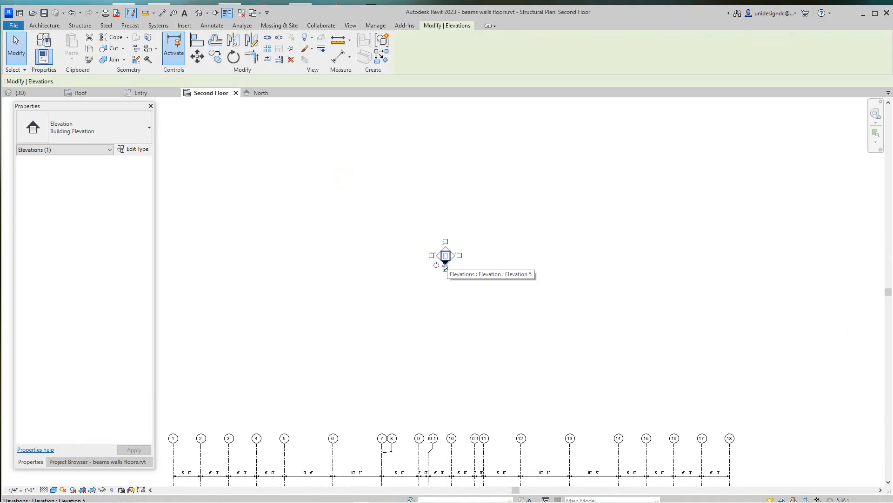
key("Escape")
scroll(390, 261, "down", 2)
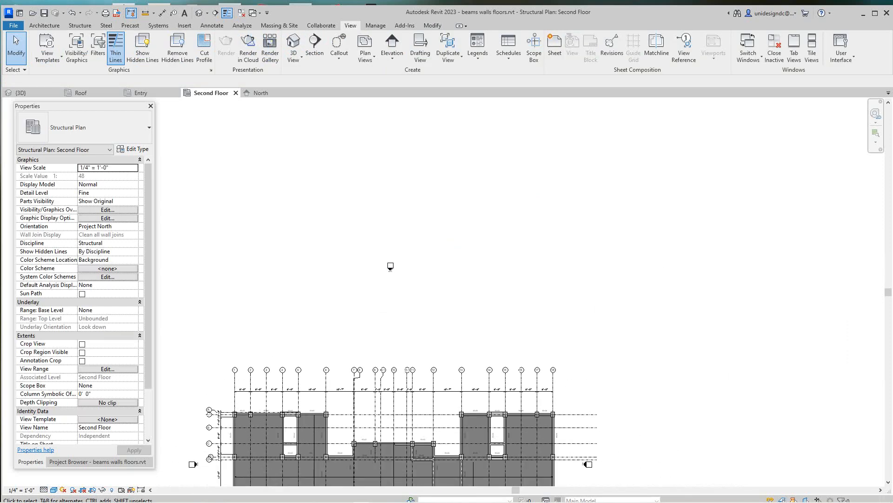
scroll(396, 240, "up", 5)
left_click(396, 239)
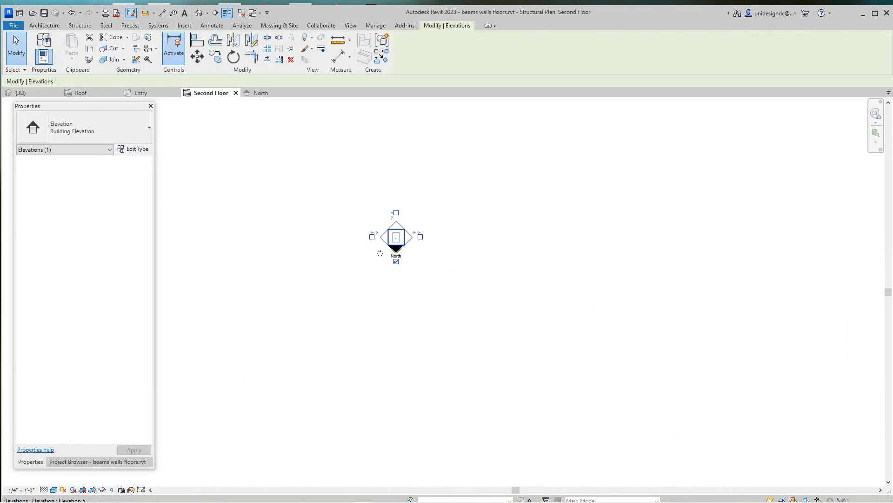
key("Escape")
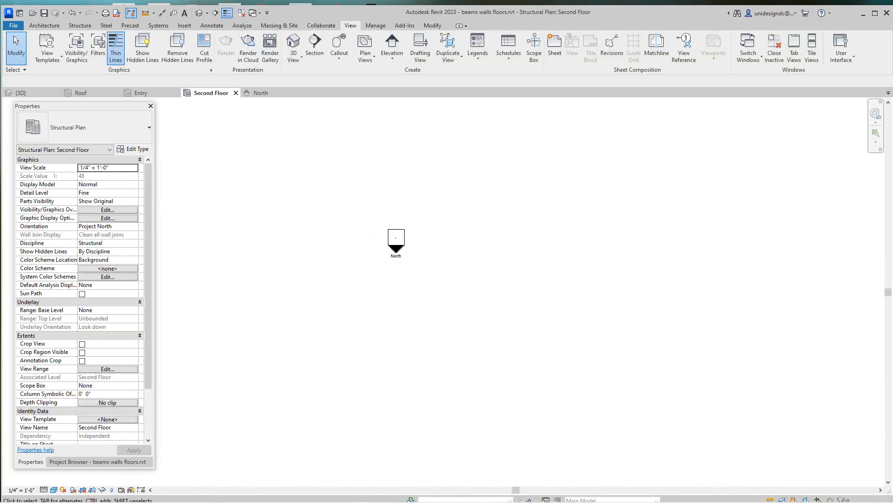
scroll(359, 269, "down", 2)
scroll(353, 293, "down", 1)
middle_click_drag(353, 293, 411, 203)
scroll(79, 303, "down", 1)
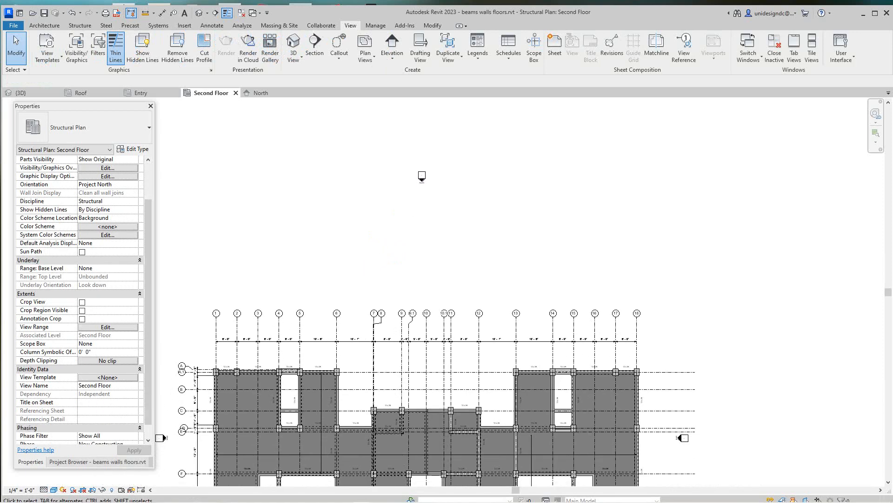
- Open the North and South building elevations and review the structure in each
left_click(98, 461)
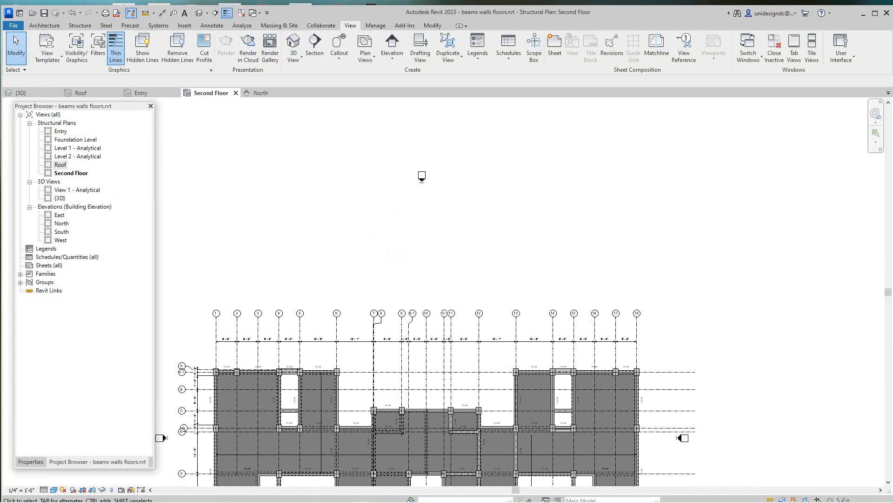
double_click(61, 223)
scroll(512, 317, "down", 2)
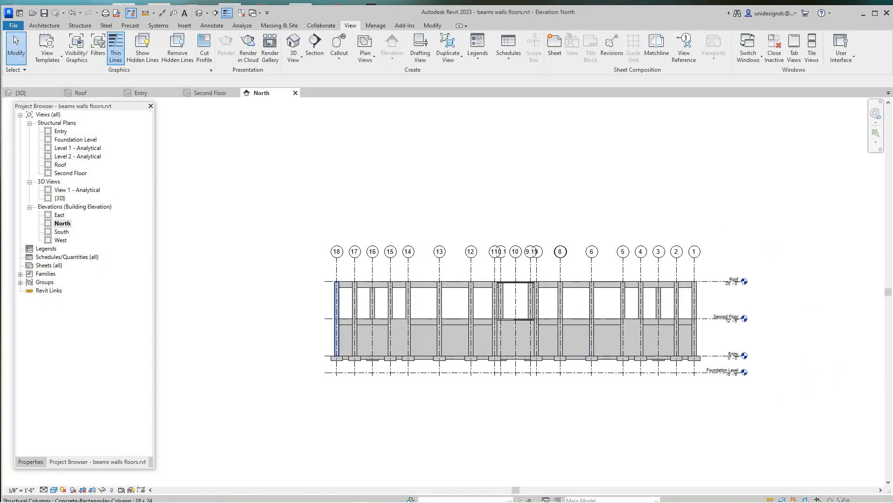
double_click(61, 232)
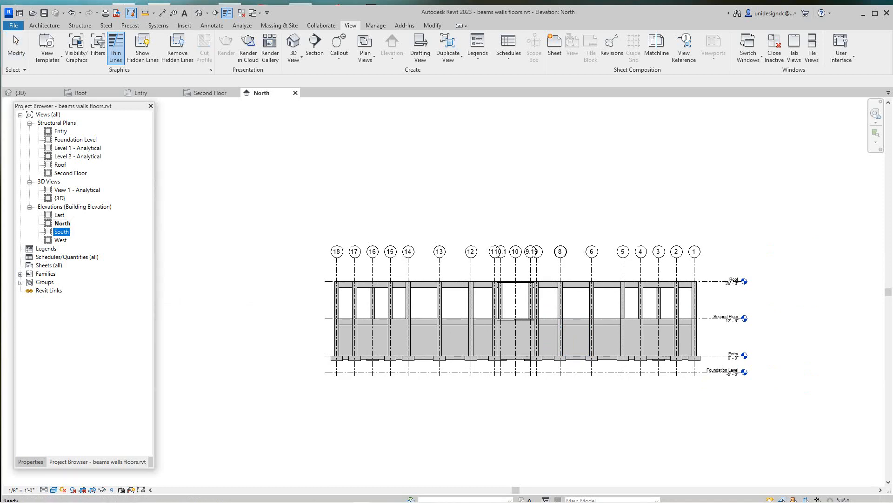
scroll(393, 293, "down", 2)
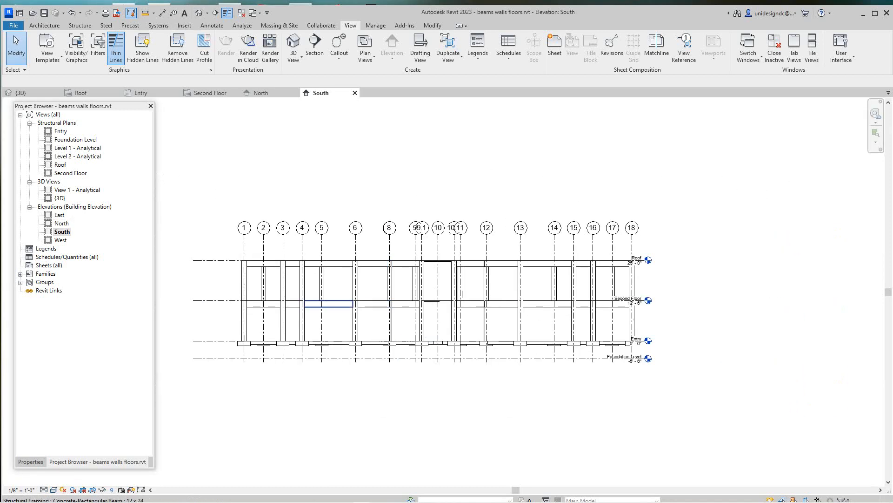
left_click(60, 239)
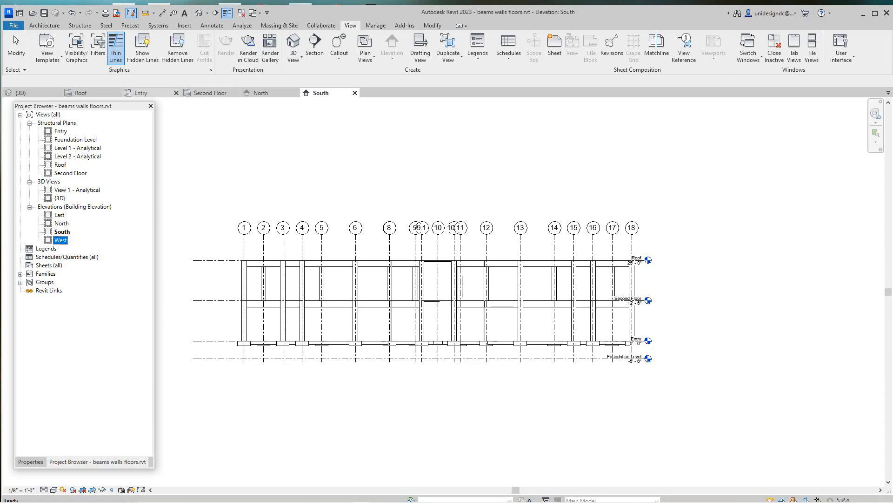
- In the Second Floor plan, draw a vertical section line between grids 2 and 3, from above grid A to just below grid G
left_click(209, 93)
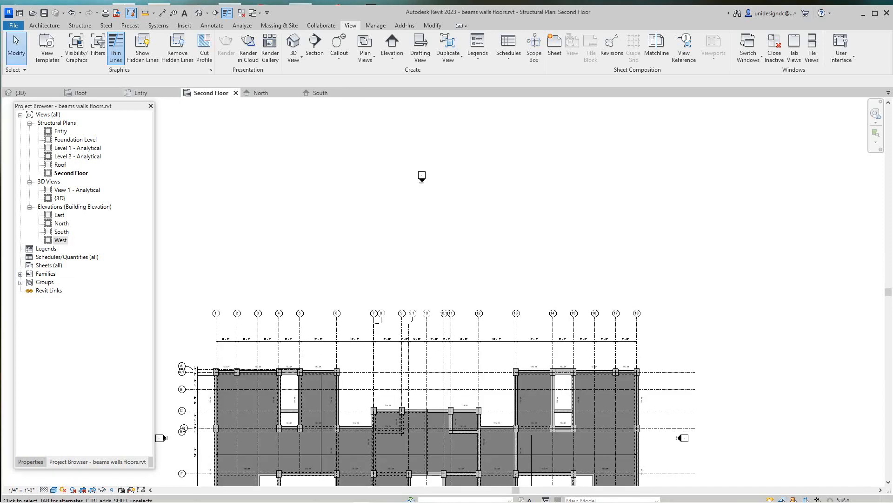
scroll(330, 291, "down", 4)
scroll(321, 389, "up", 1)
middle_click_drag(321, 389, 371, 308)
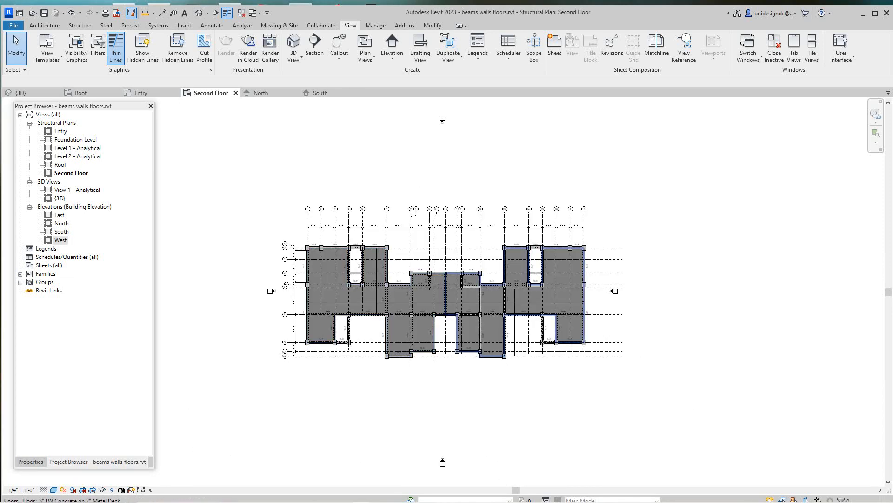
scroll(386, 292, "up", 4)
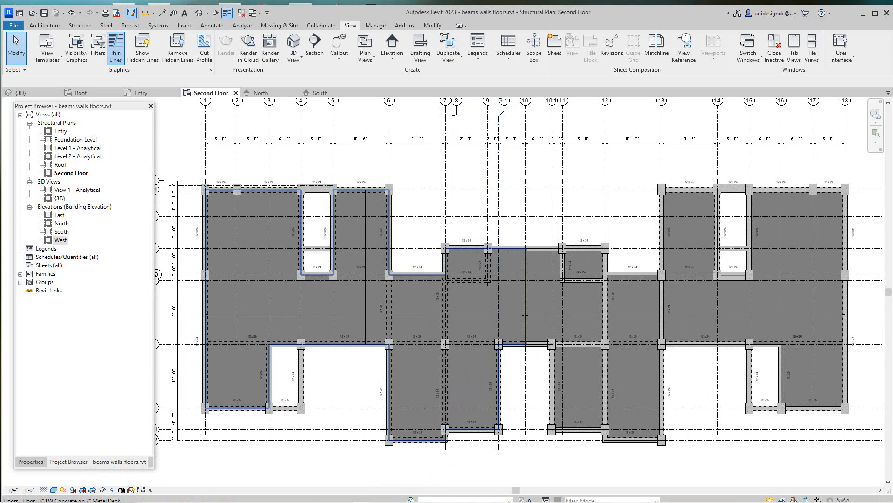
scroll(325, 316, "down", 2)
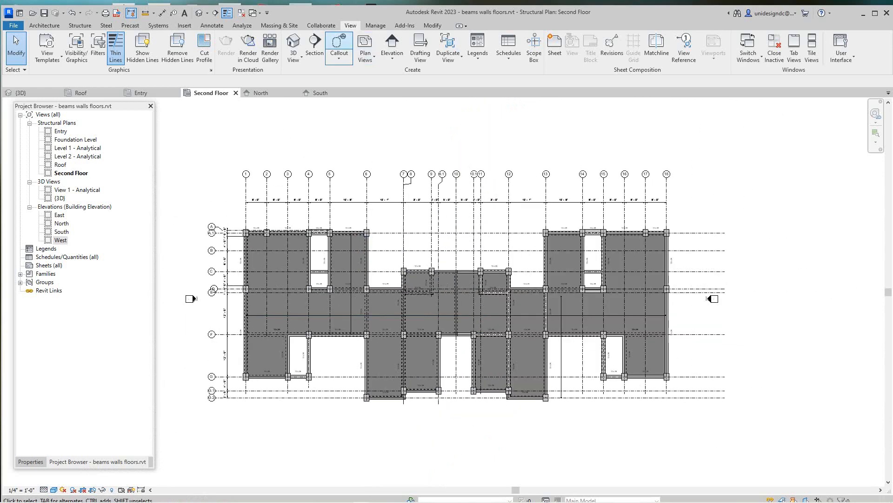
left_click(315, 46)
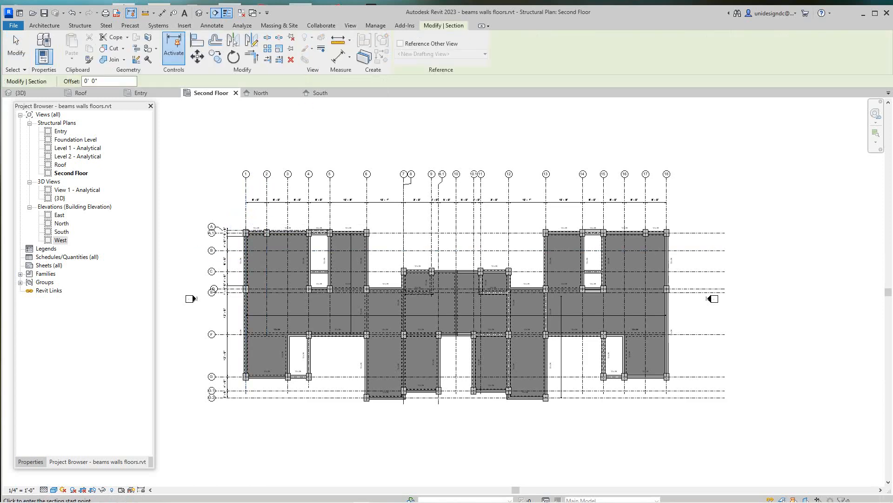
scroll(274, 211, "up", 2)
left_click(278, 212)
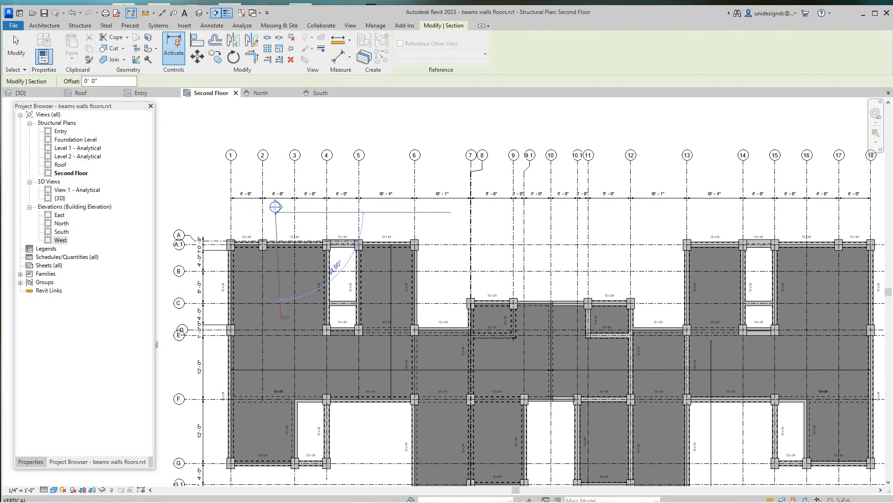
scroll(279, 317, "down", 2)
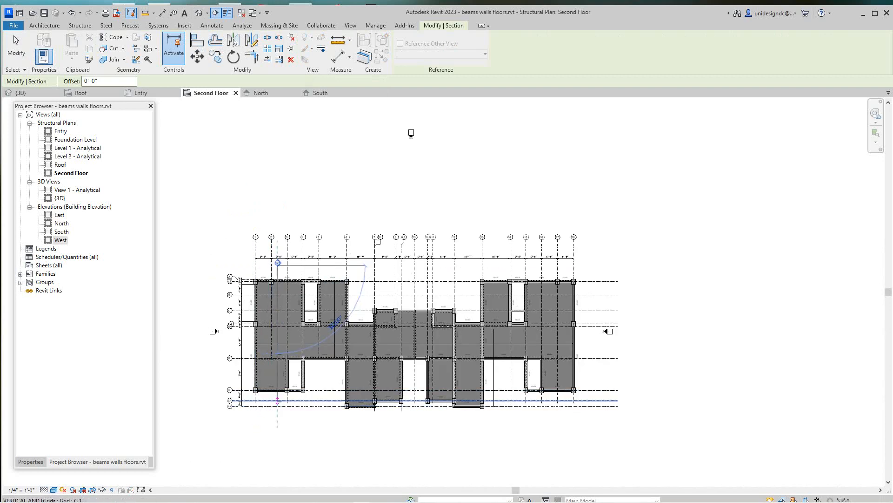
scroll(278, 399, "up", 3)
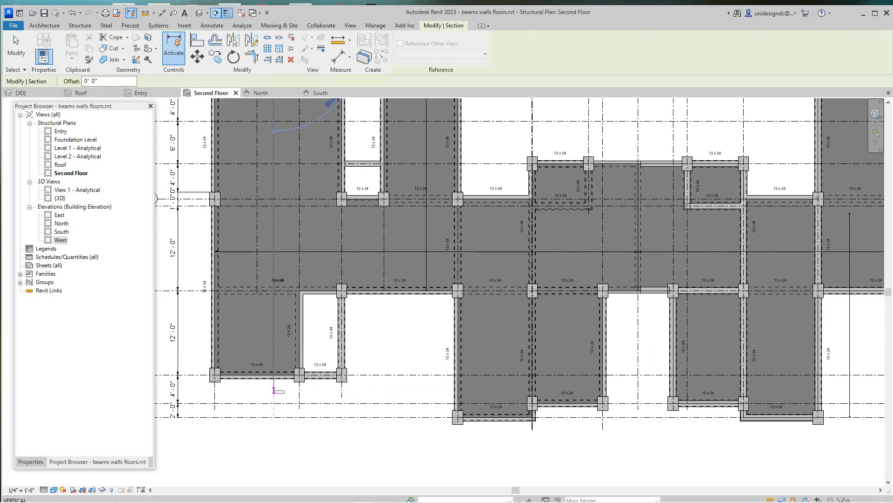
scroll(274, 391, "down", 2)
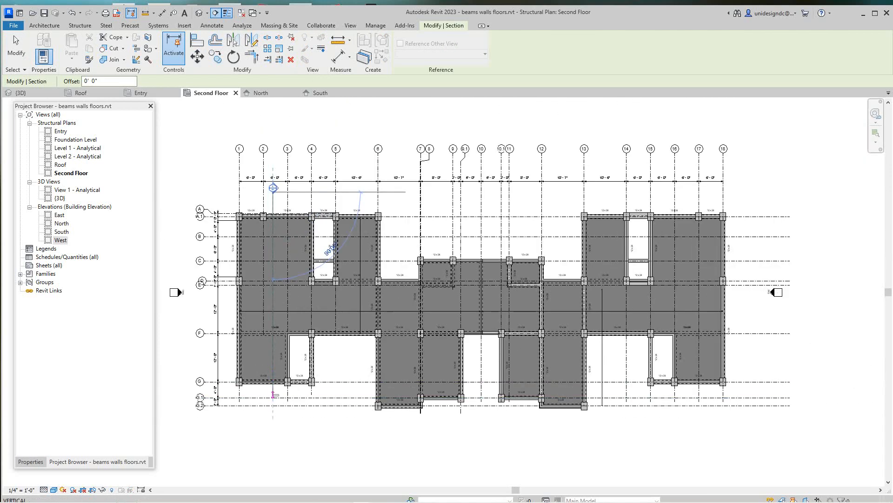
scroll(275, 390, "up", 3)
scroll(275, 390, "down", 2)
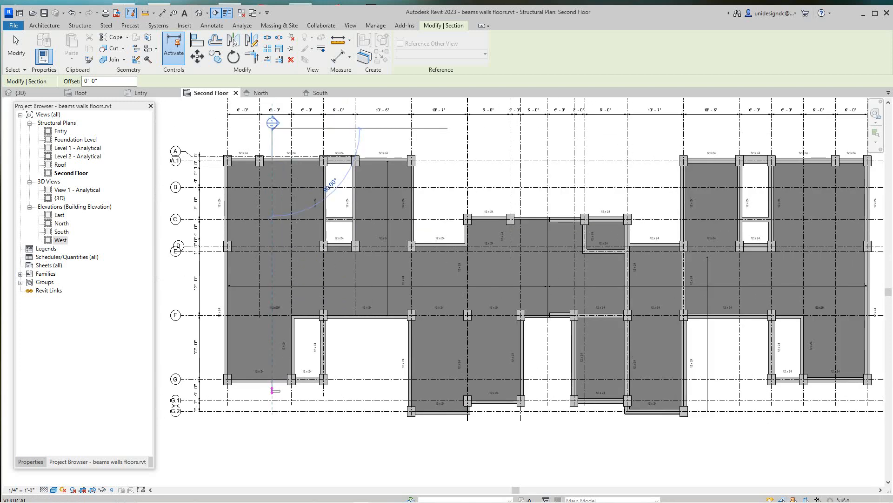
left_click(272, 390)
- Reduce the section's view depth so its far boundary lies just outside the building edge at grid 1
scroll(270, 129, "up", 2)
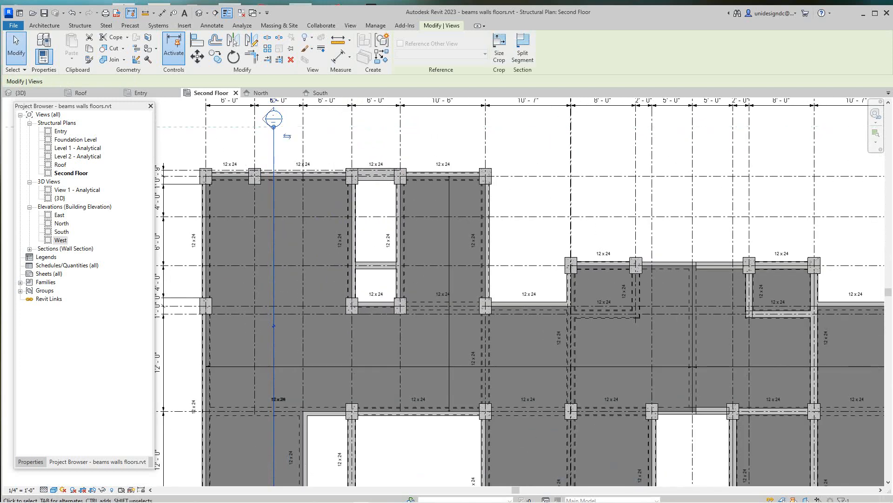
scroll(340, 230, "down", 8)
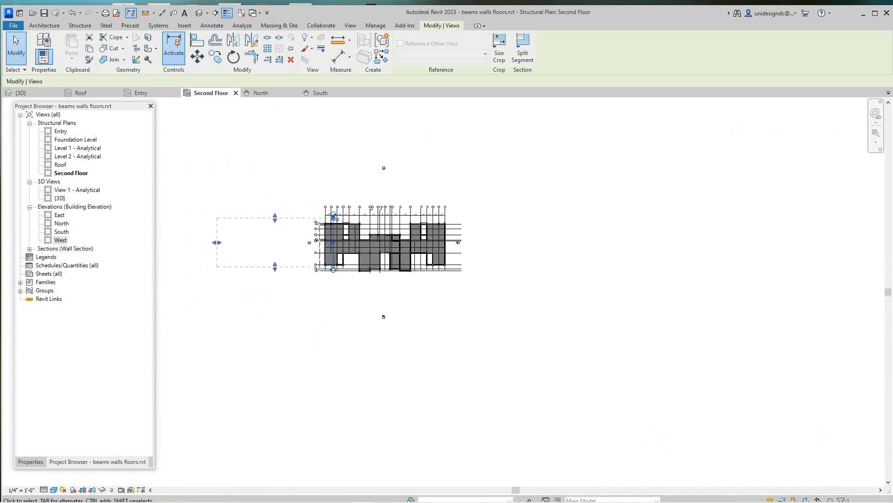
left_click_drag(217, 242, 320, 242)
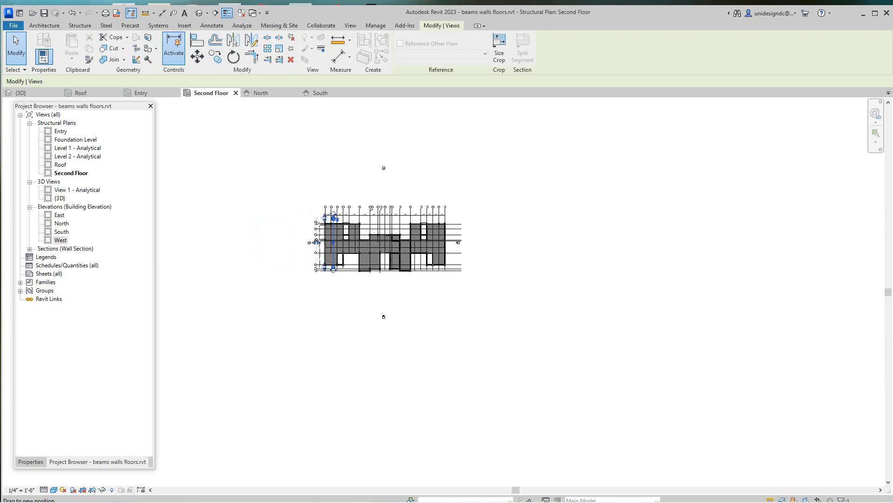
scroll(329, 223, "up", 8)
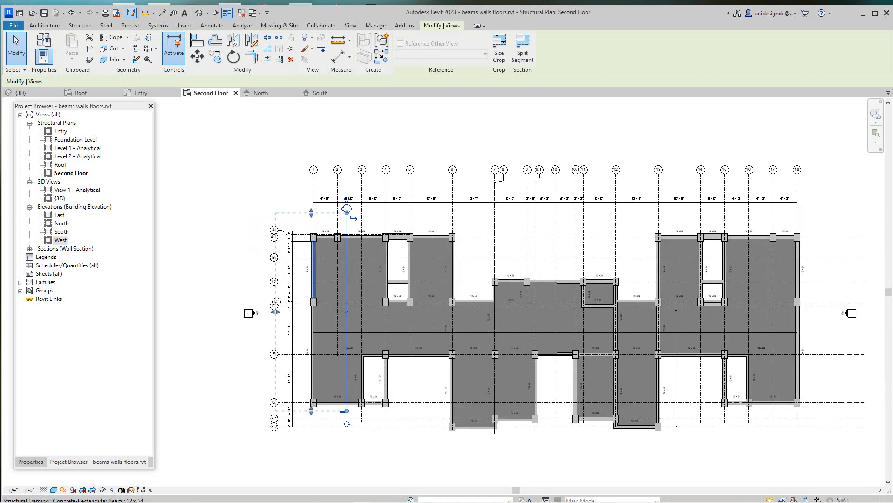
scroll(279, 282, "up", 3)
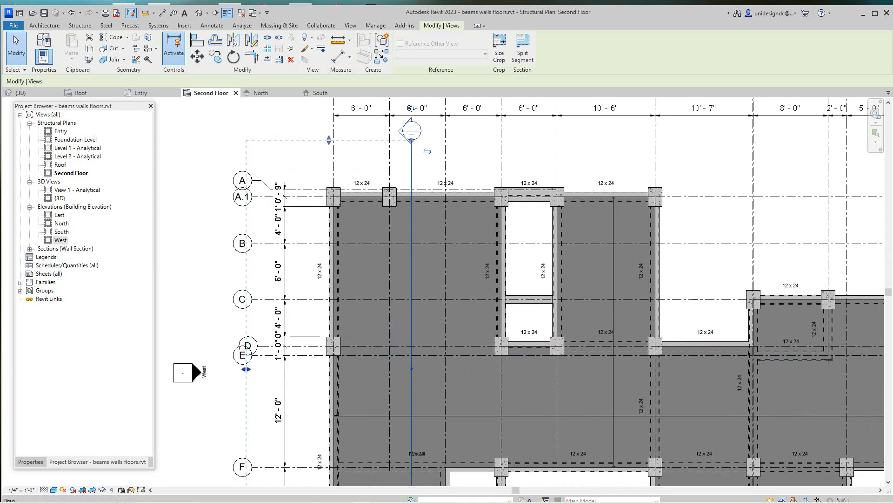
left_click_drag(247, 369, 296, 369)
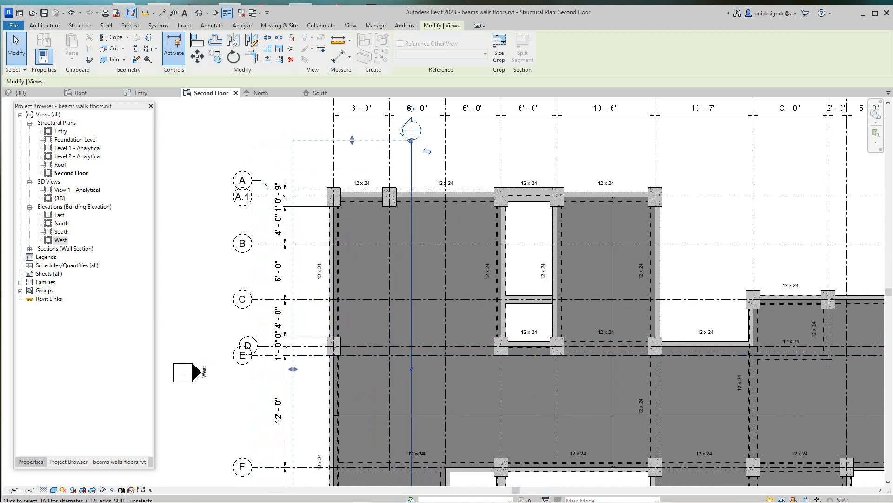
- Check the section's extents, from its tail below grid G to its head above grid A
scroll(446, 146, "down", 1)
middle_click_drag(445, 251, 454, 193)
scroll(448, 193, "down", 1)
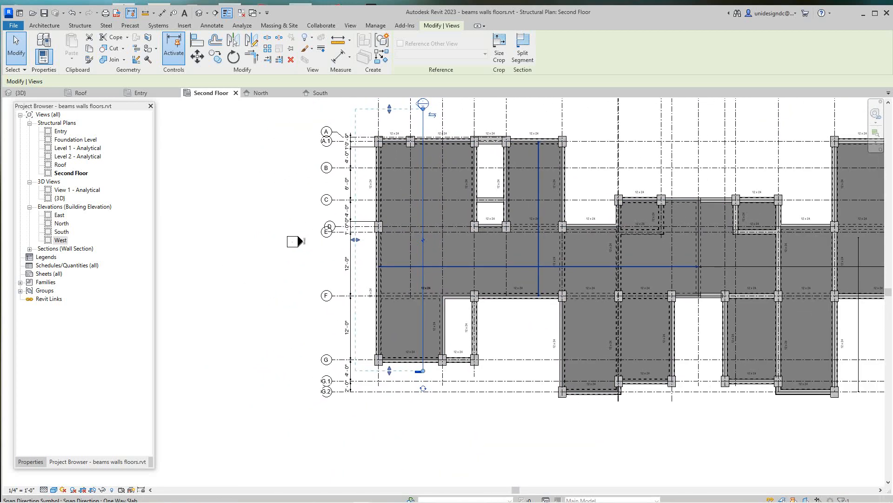
scroll(412, 410, "down", 2)
middle_click_drag(422, 397, 413, 411)
scroll(414, 223, "up", 3)
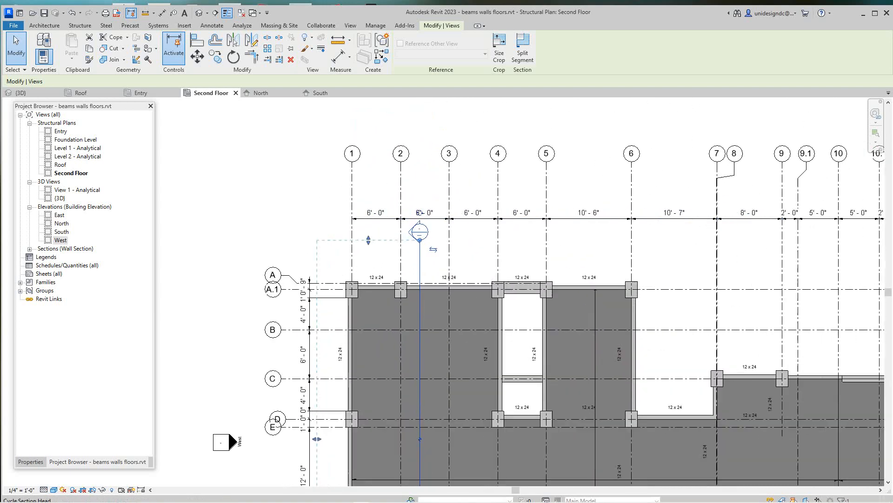
- Open the view of the vertical section between grids 2 and 3, review the cut structure, and close the view
key("Escape")
double_click(419, 232)
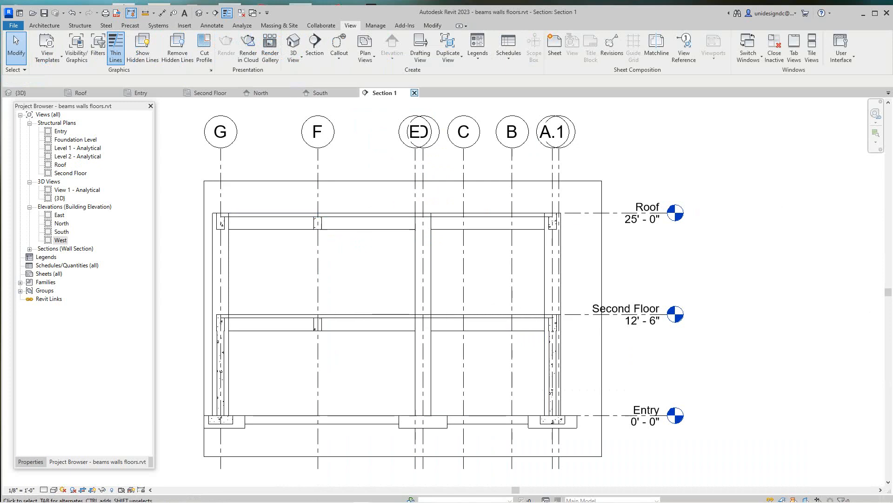
left_click(414, 92)
- In the Second Floor plan, draw a horizontal section line between grids E and F, from beyond grid 18 to just outside grid 1
scroll(367, 326, "down", 5)
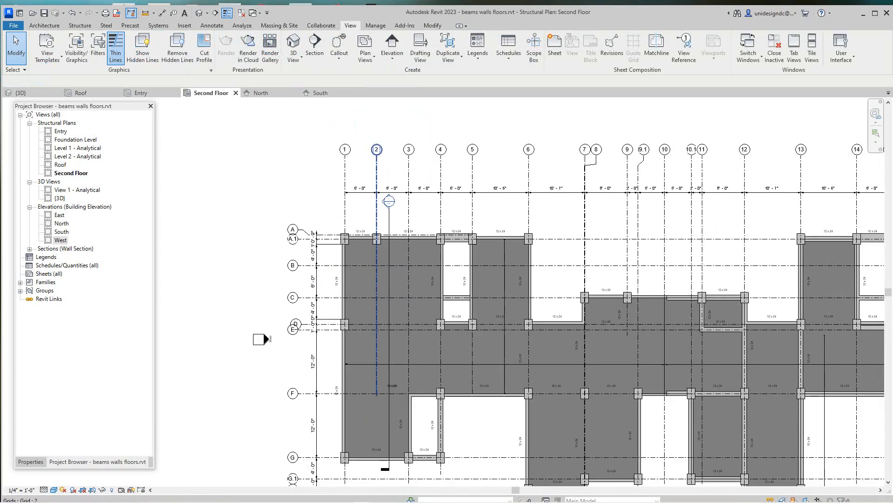
scroll(367, 224, "down", 2)
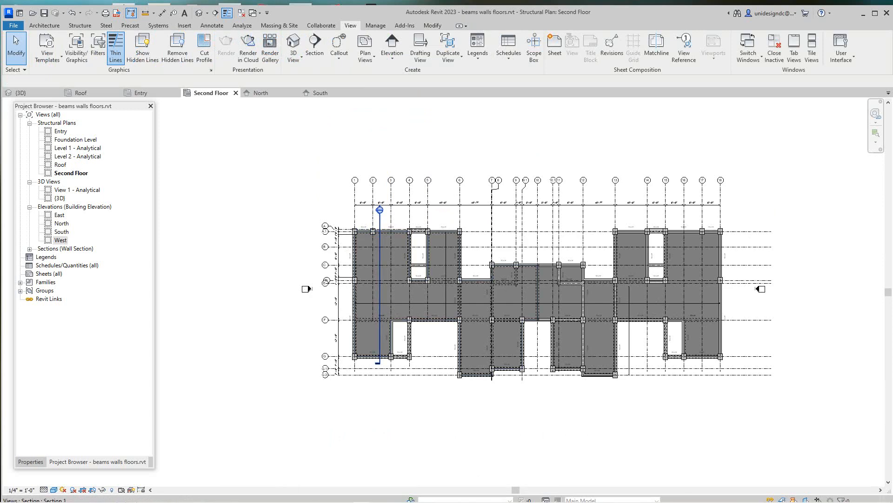
scroll(386, 270, "down", 1)
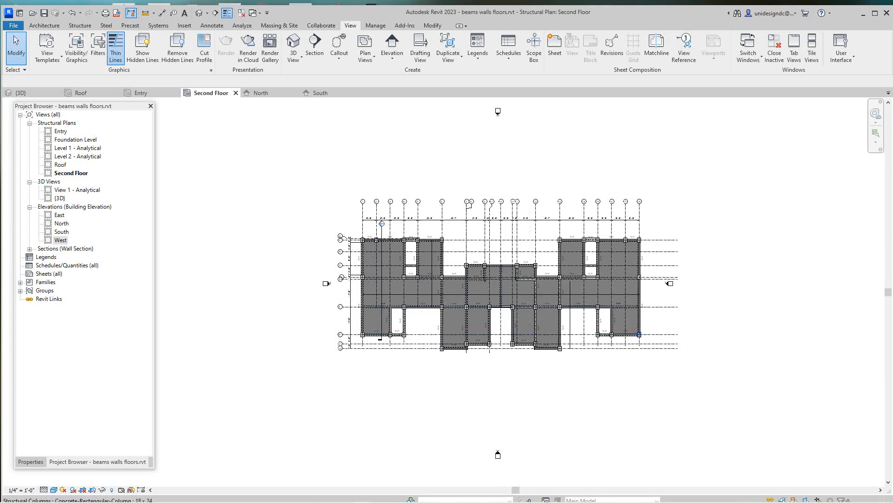
scroll(526, 343, "up", 2)
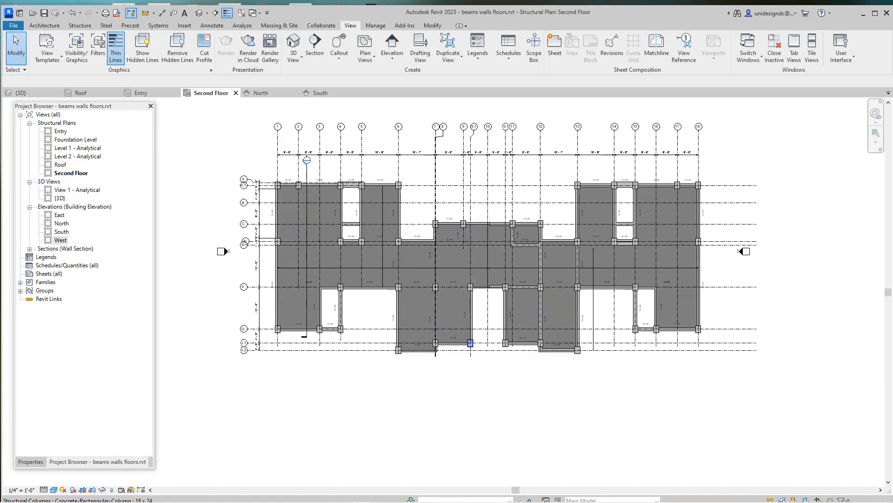
left_click(315, 43)
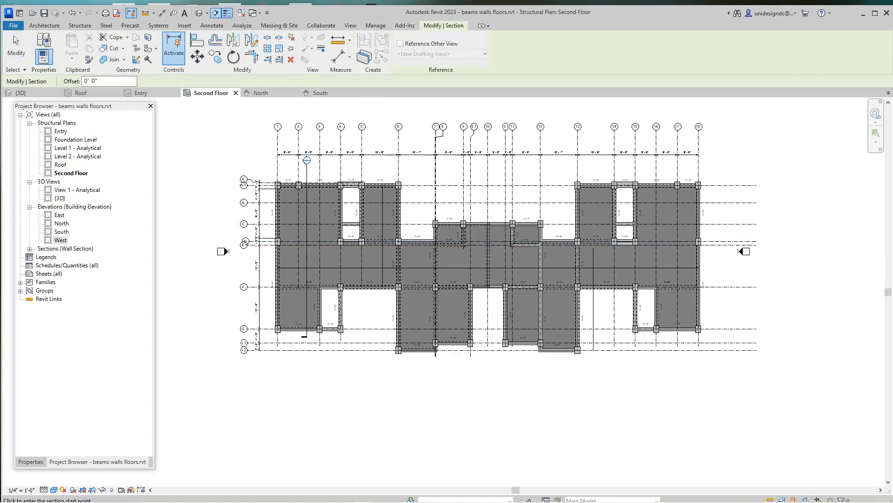
scroll(337, 197, "up", 1)
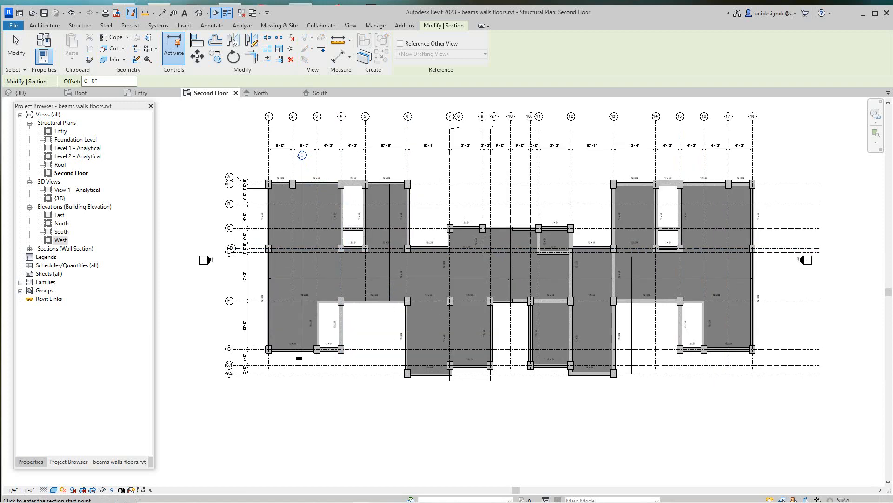
left_click(321, 269)
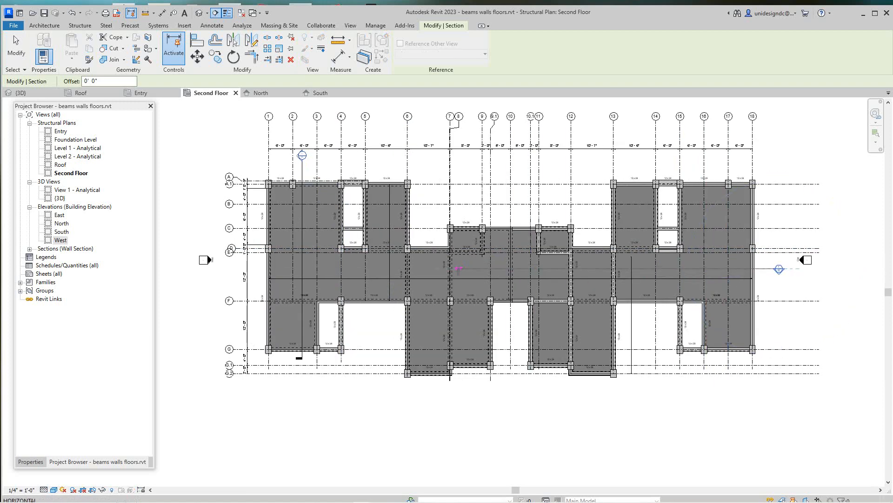
left_click(255, 269)
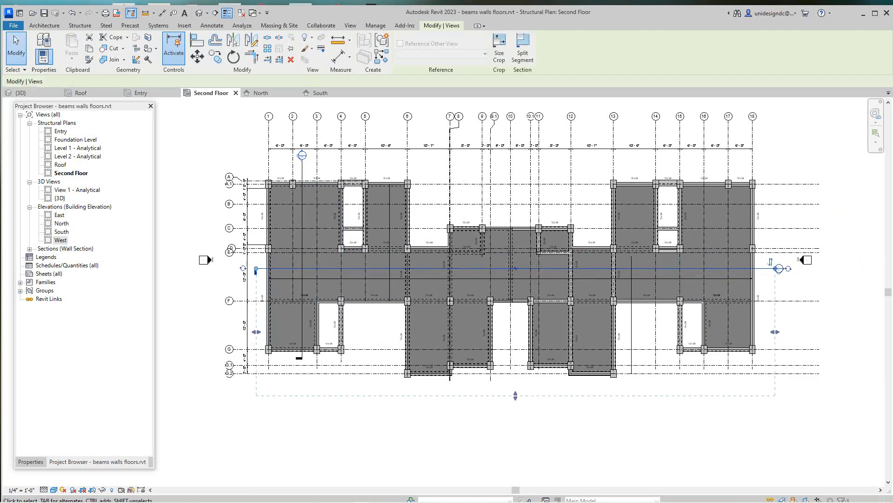
- Shrink the horizontal section's view depth close to its line, and extend it again just past the building edge below grid G.2
left_click_drag(516, 396, 515, 319)
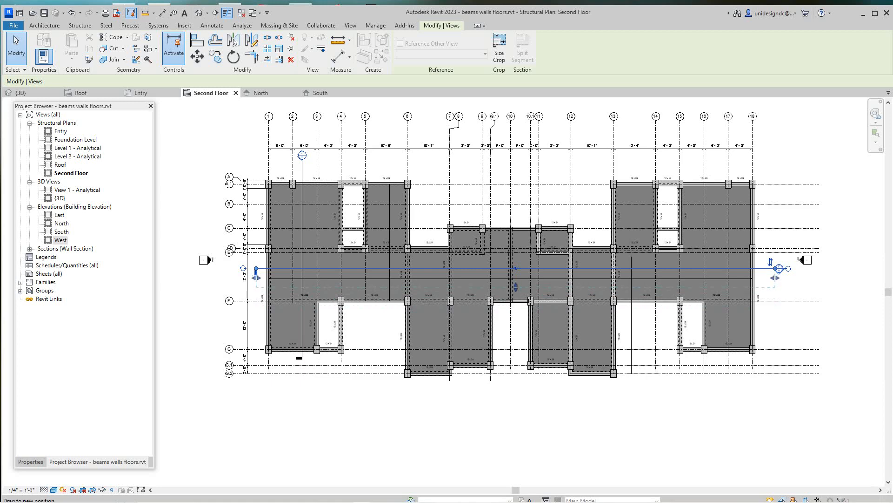
left_click_drag(515, 289, 516, 404)
key("Escape")
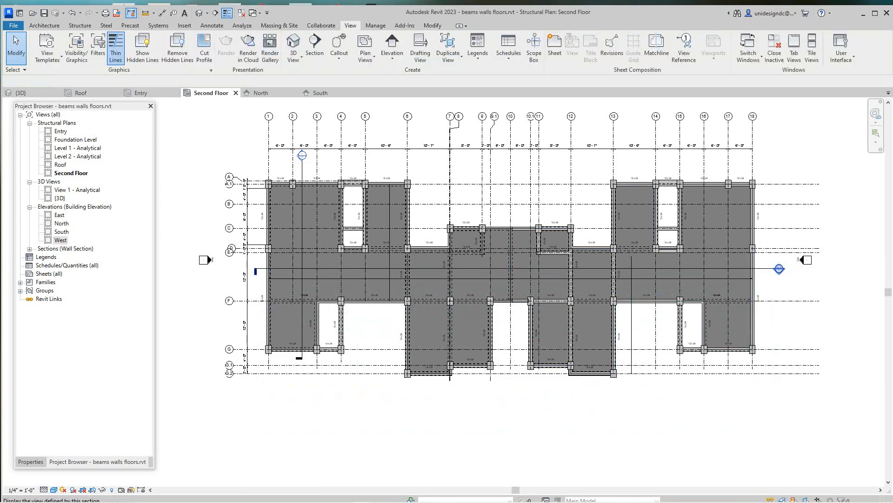
- Open the horizontal section's view and set its visual style to Shaded
double_click(779, 269)
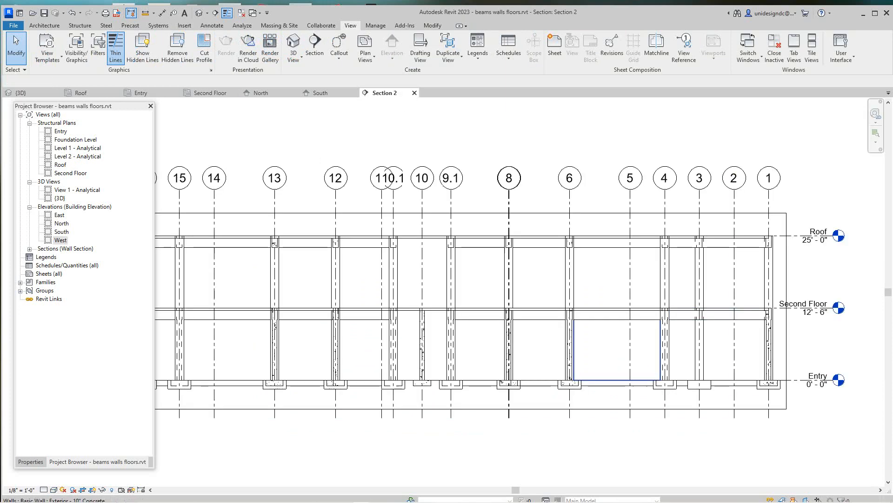
scroll(646, 324, "down", 3)
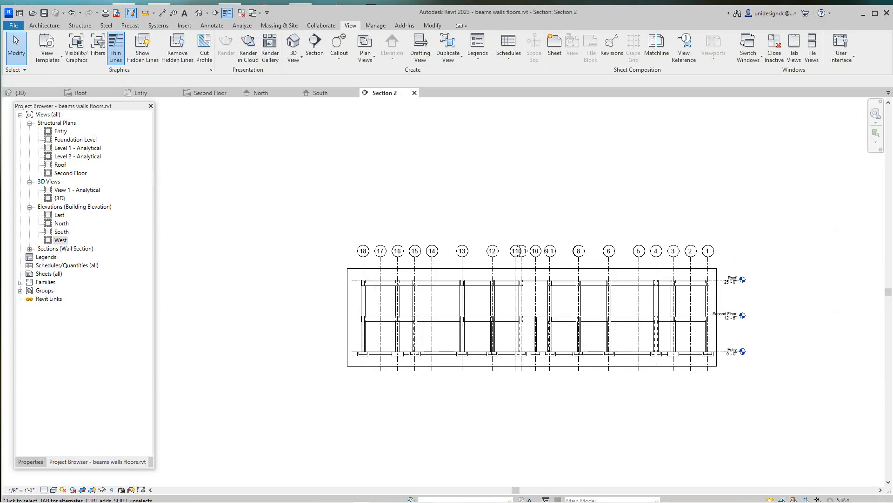
left_click(43, 490)
left_click(56, 479)
scroll(450, 297, "up", 2)
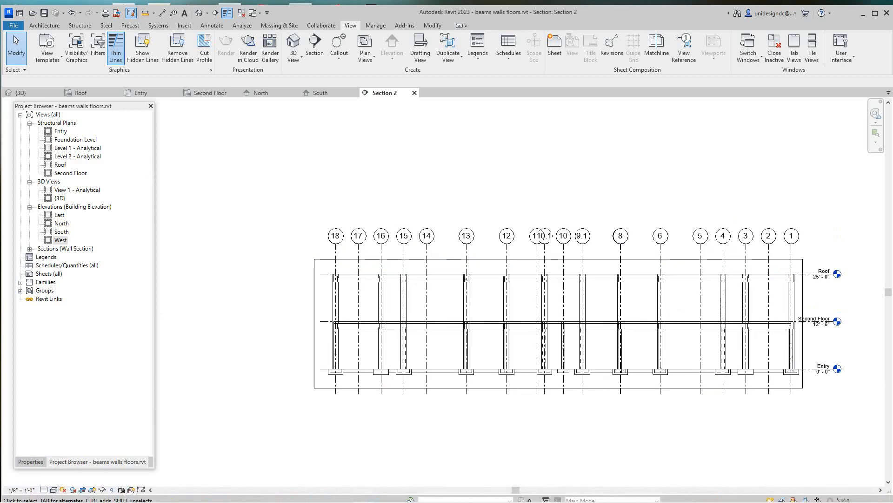
left_click(54, 489)
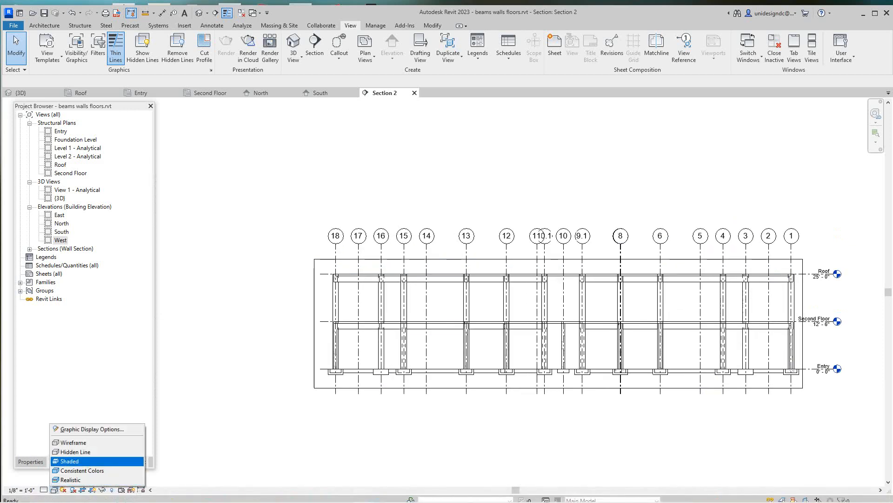
left_click(69, 460)
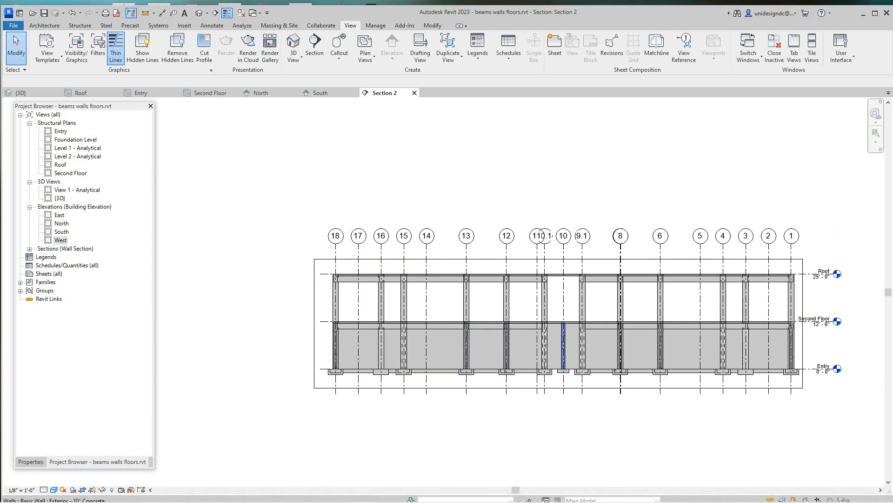
scroll(633, 344, "up", 2)
scroll(633, 344, "down", 2)
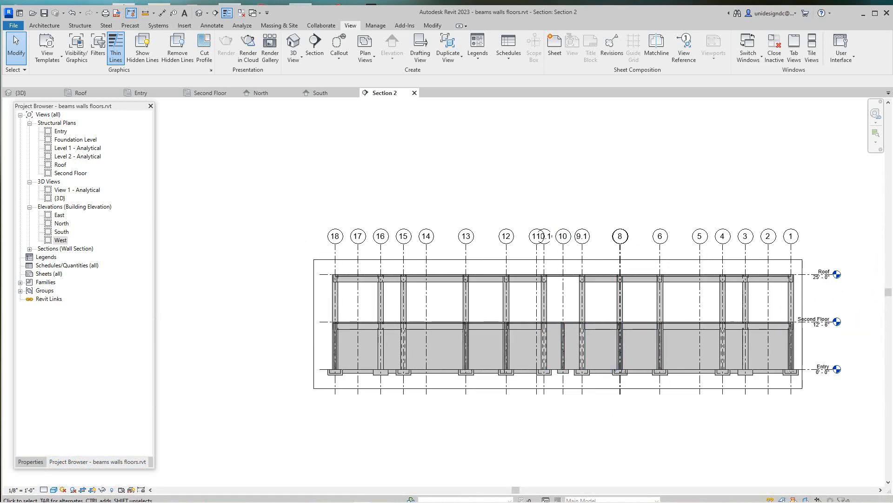
- In the Second Floor plan, reduce the horizontal section's view depth so its far boundary lies between grids F and G
left_click(81, 93)
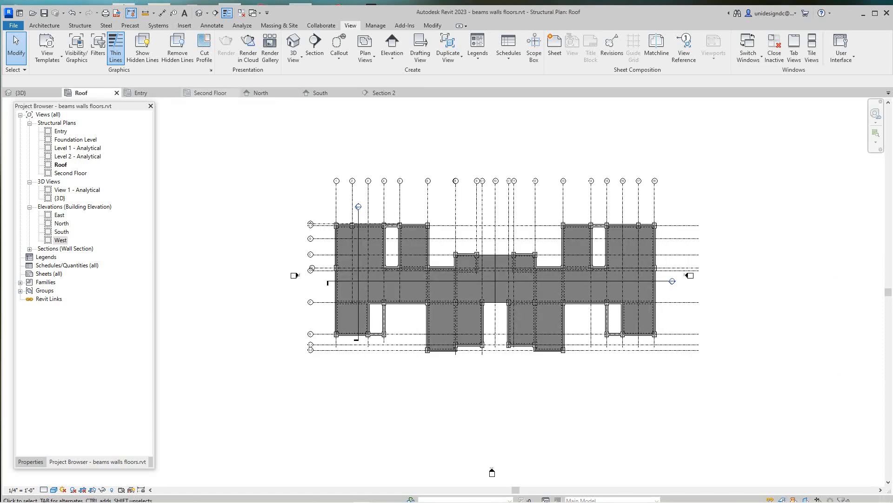
left_click(210, 93)
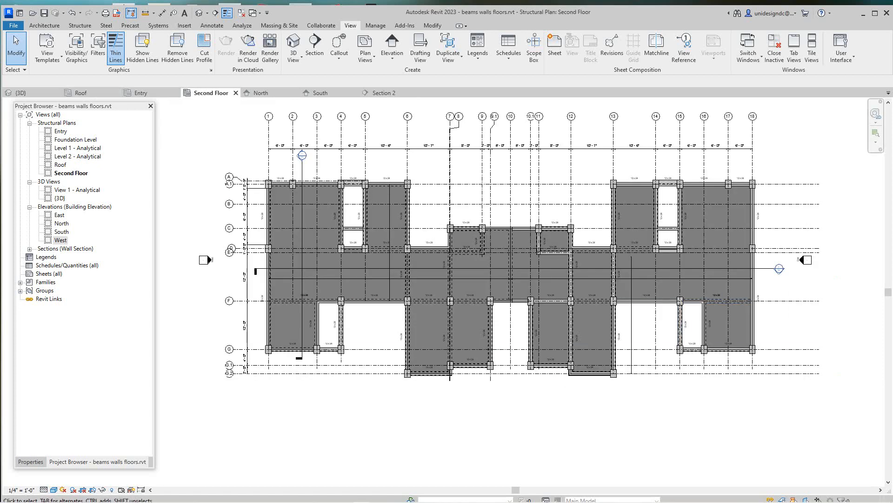
left_click(780, 269)
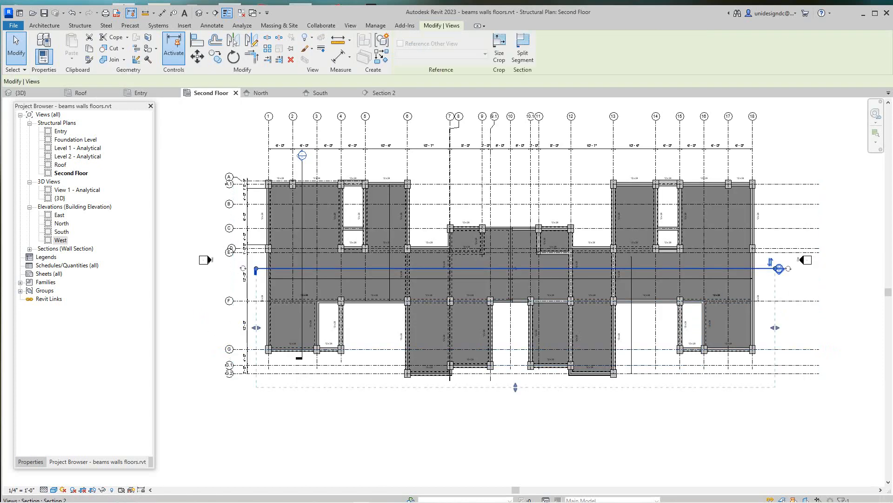
scroll(534, 397, "up", 2)
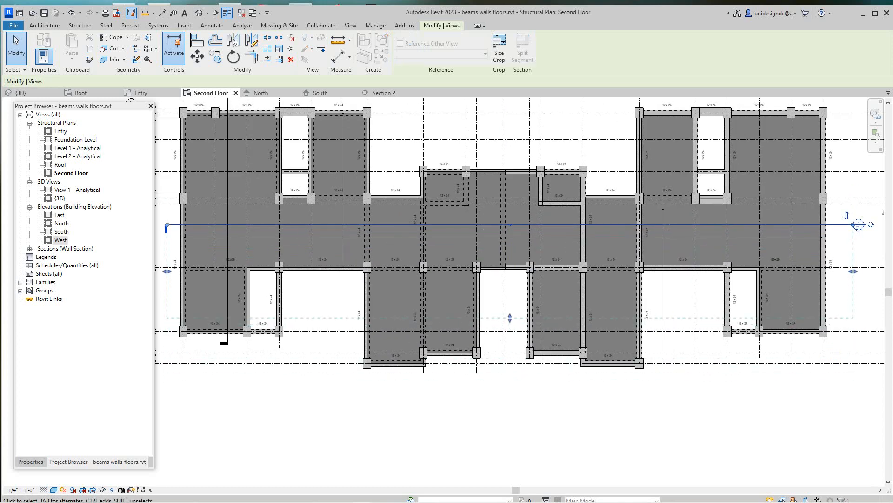
left_click(511, 112)
key("z")
key("f")
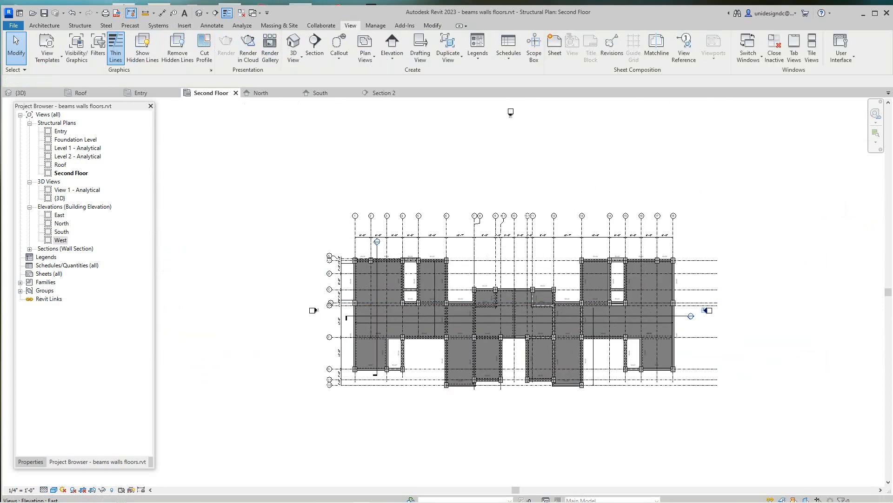
- Reopen the horizontal section's view and examine which columns, walls and footings fall within the reduced depth
double_click(691, 316)
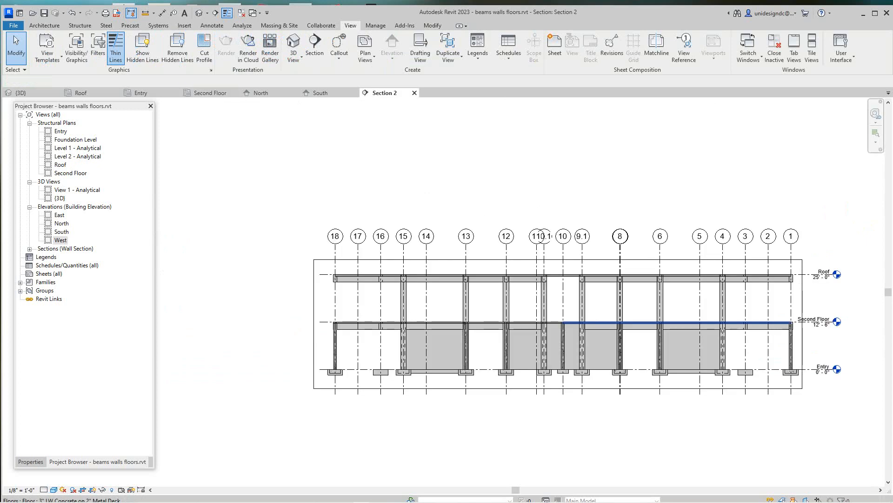
scroll(572, 330, "up", 3)
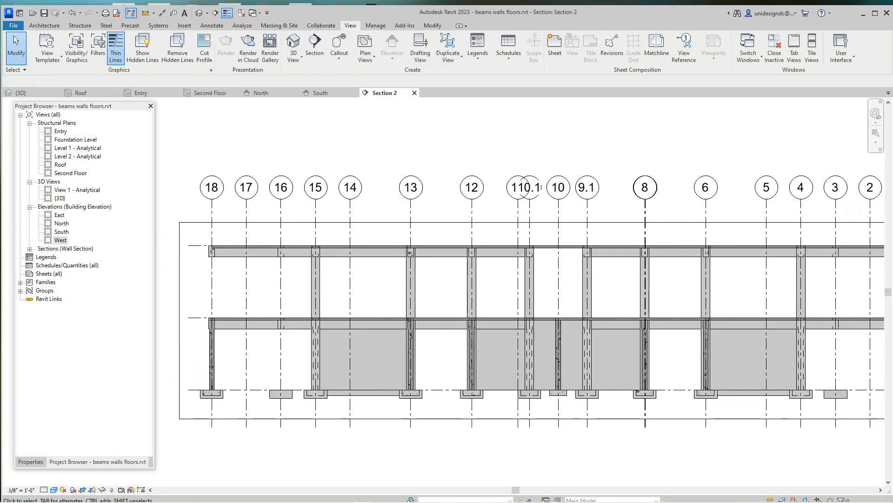
scroll(505, 300, "down", 3)
scroll(742, 276, "up", 3)
scroll(759, 265, "down", 2)
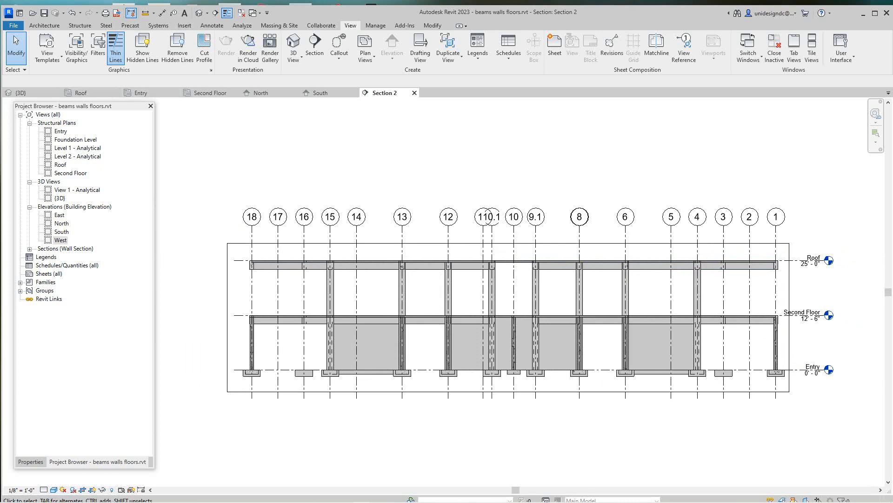
- Check the South elevation, and in the Roof plan select the horizontal section to examine its line, view direction and depth boundary
left_click(320, 93)
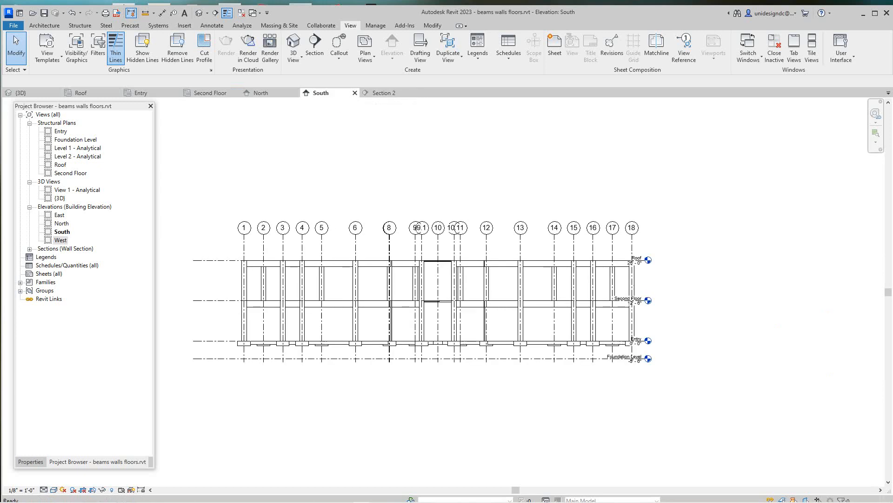
left_click(81, 92)
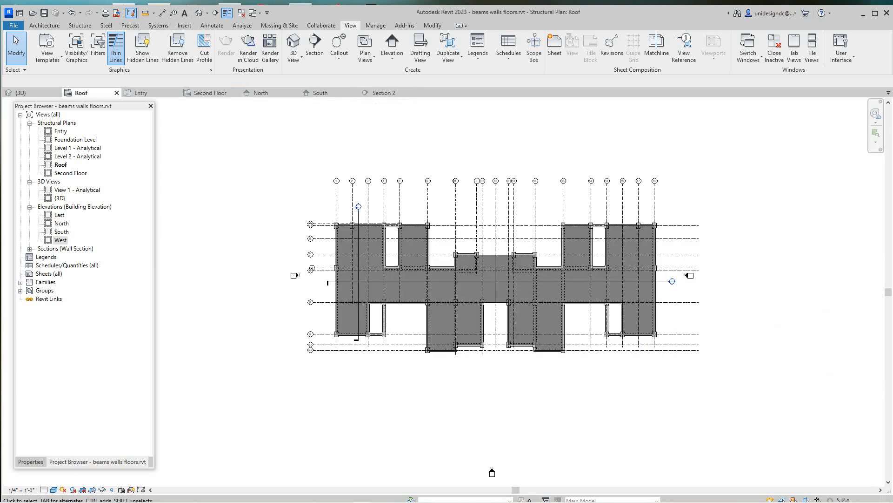
scroll(647, 260, "up", 3)
middle_click_drag(740, 233, 646, 261)
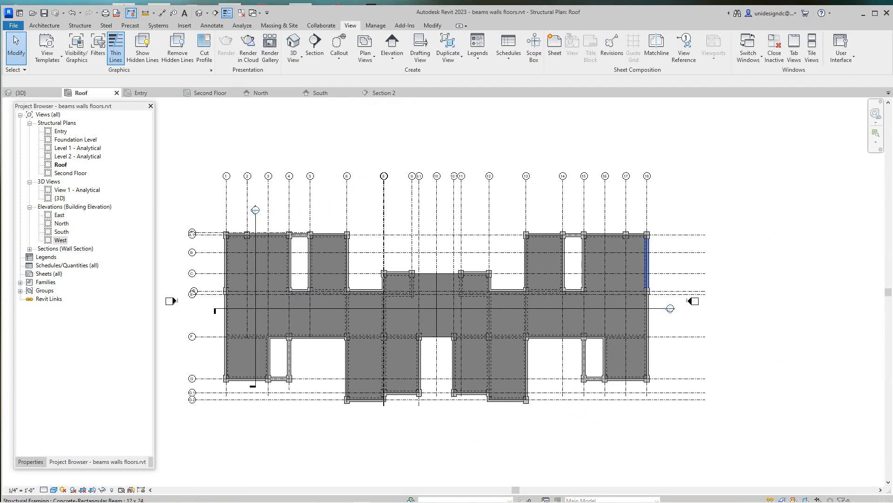
scroll(671, 308, "up", 3)
left_click(667, 309)
scroll(670, 308, "down", 3)
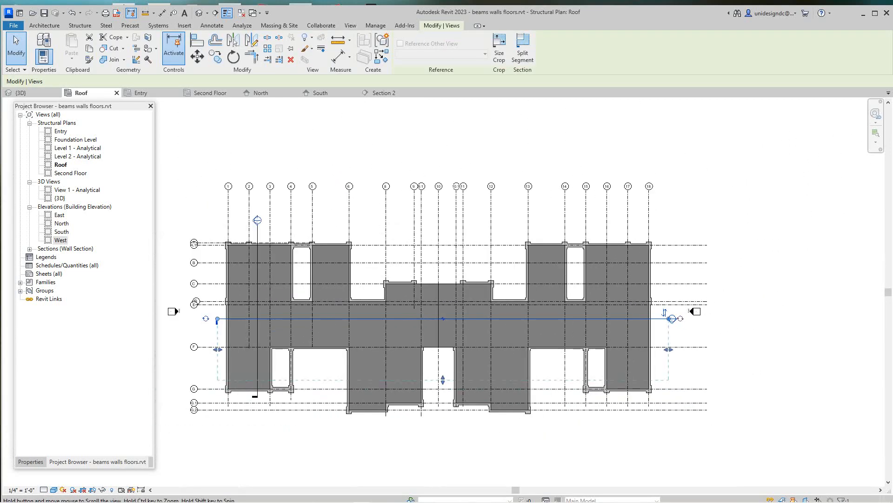
middle_click_drag(665, 311, 688, 278)
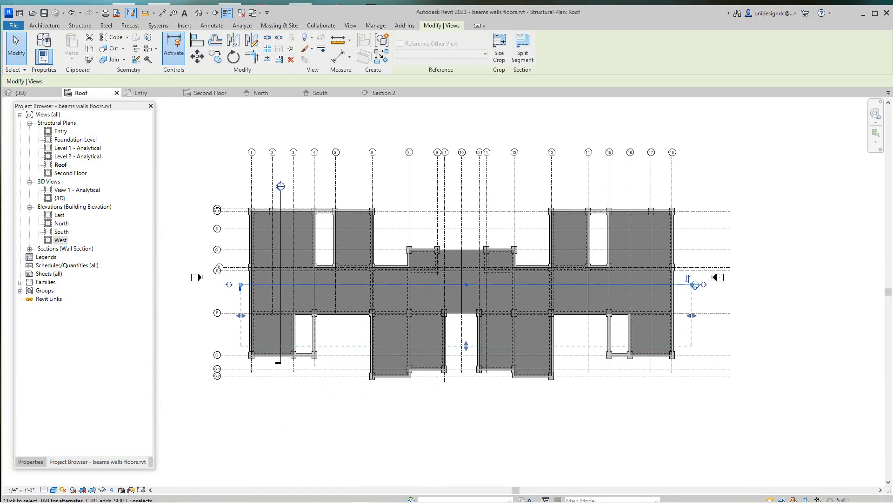
scroll(667, 309, "up", 1)
scroll(666, 310, "down", 1)
scroll(667, 310, "up", 1)
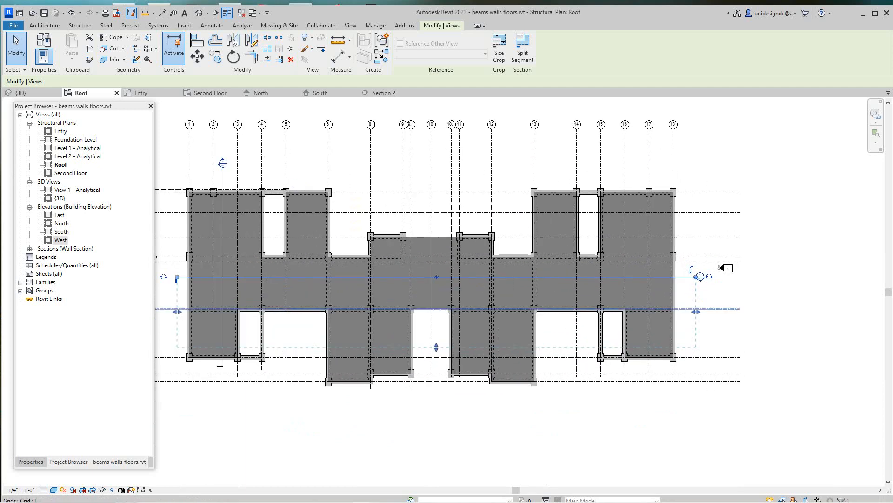
scroll(712, 297, "up", 4)
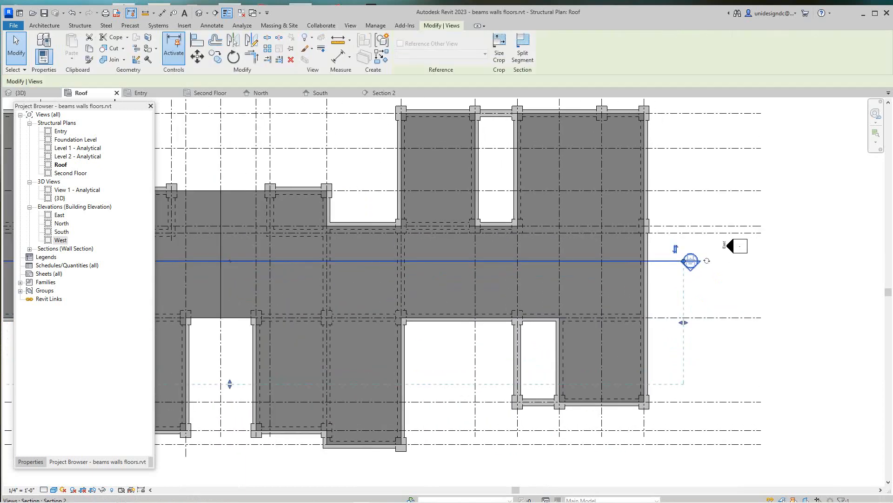
scroll(721, 266, "down", 4)
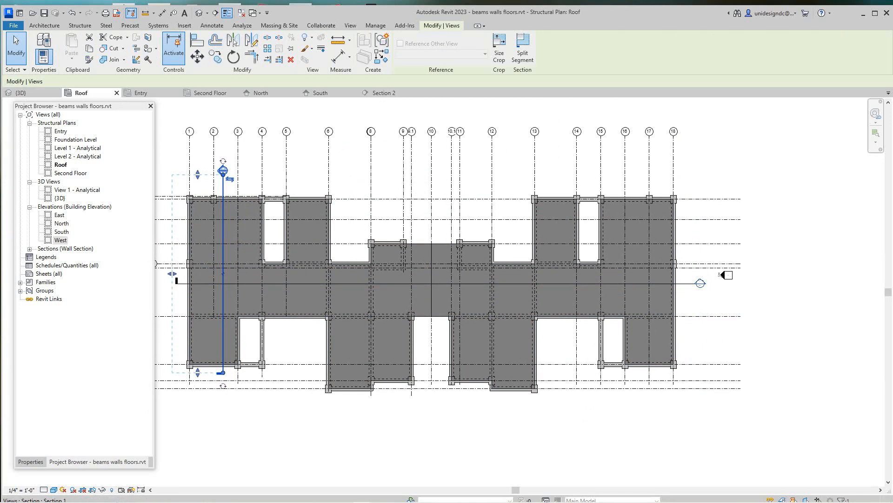
- Flip the vertical section between grids 2 and 3 to look toward grid 18, and open its view
left_click(223, 180)
key("Escape")
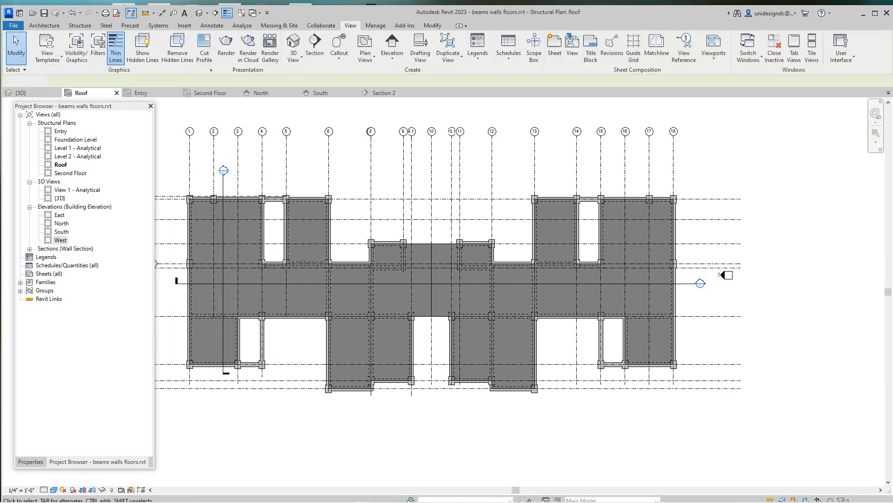
double_click(224, 170)
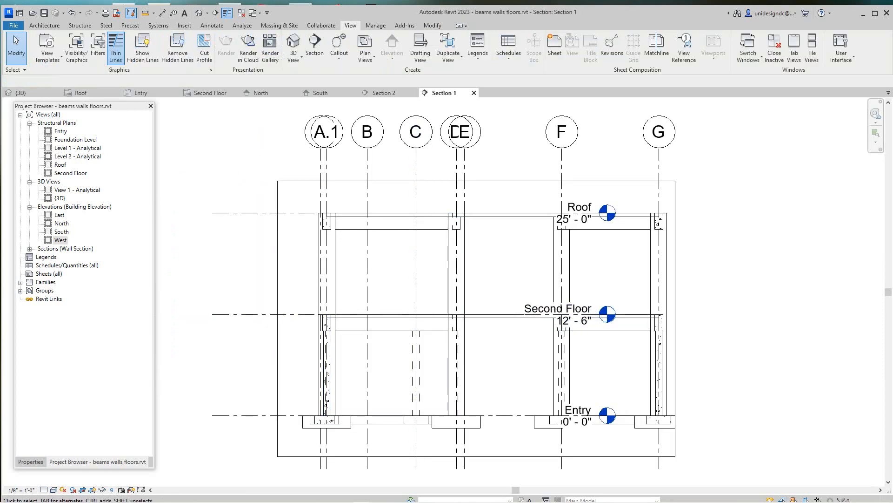
- Set the visual style of the vertical section's view to Shaded and inspect the framing around the Roof and Second Floor levels
left_click(54, 489)
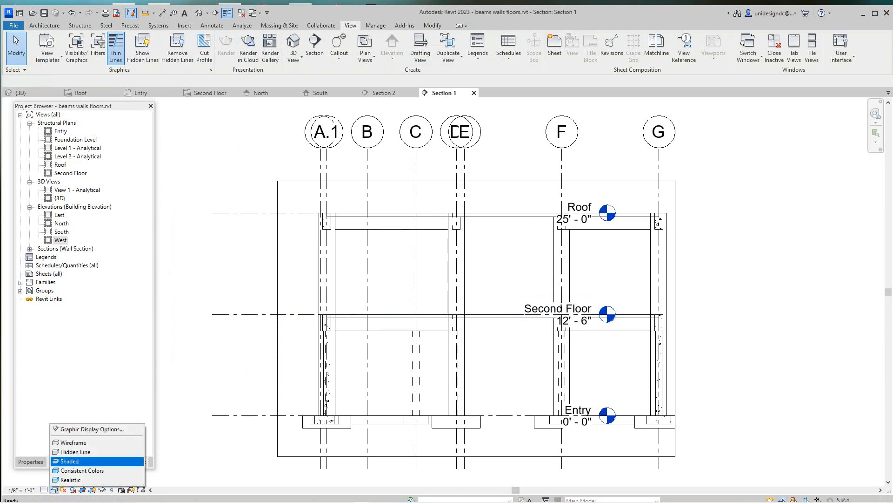
left_click(69, 461)
scroll(361, 273, "up", 2)
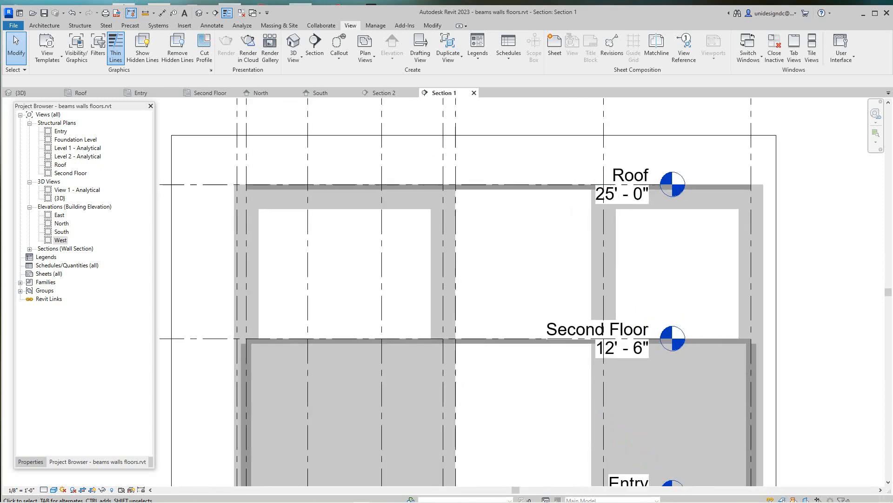
scroll(362, 273, "down", 2)
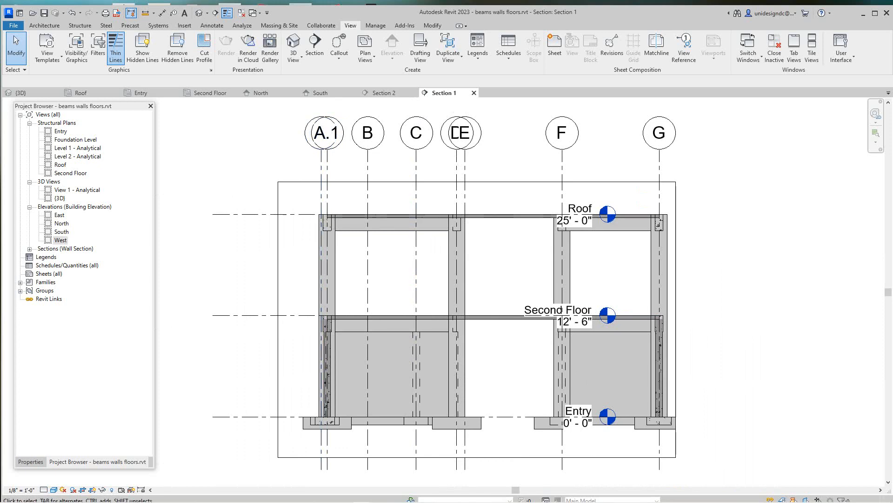
- Return to the Second Floor plan, locate the horizontal section's head beyond grid 18, and open its view
left_click(209, 93)
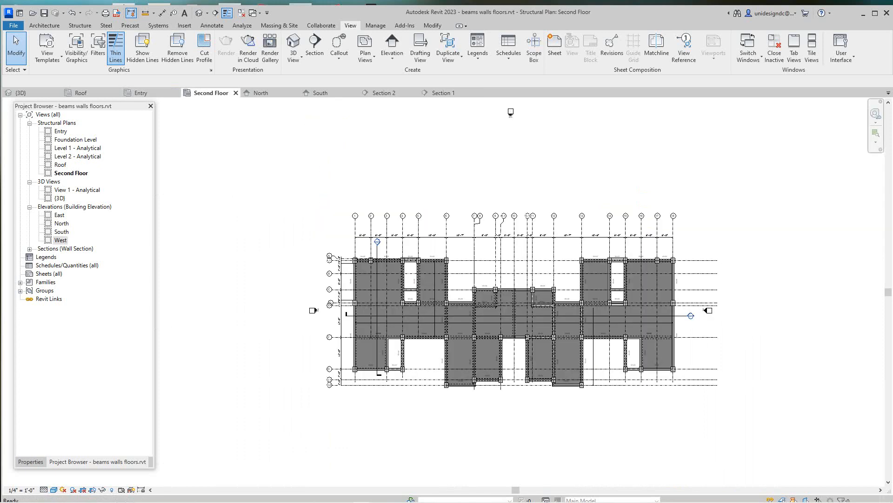
scroll(653, 306, "up", 5)
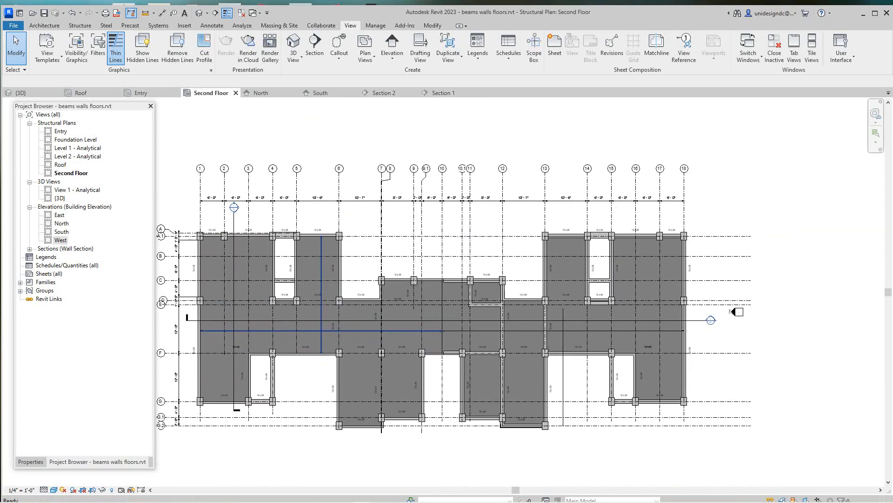
scroll(648, 253, "down", 2)
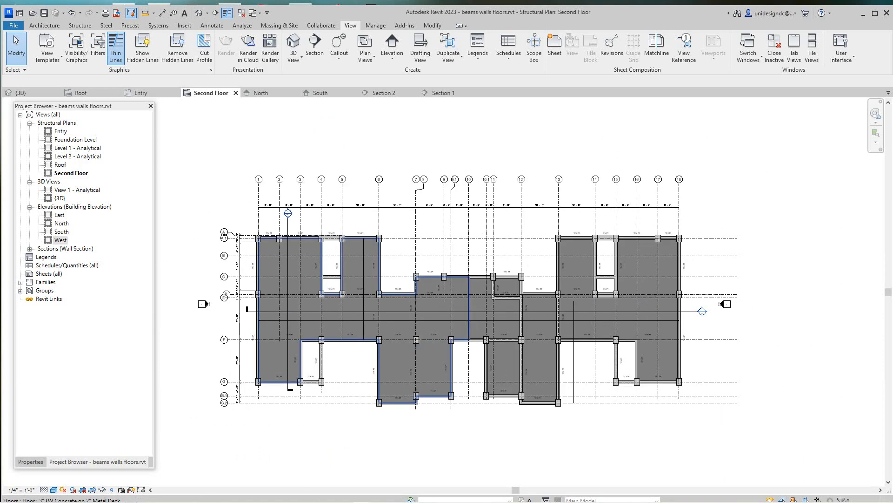
scroll(275, 330, "up", 3)
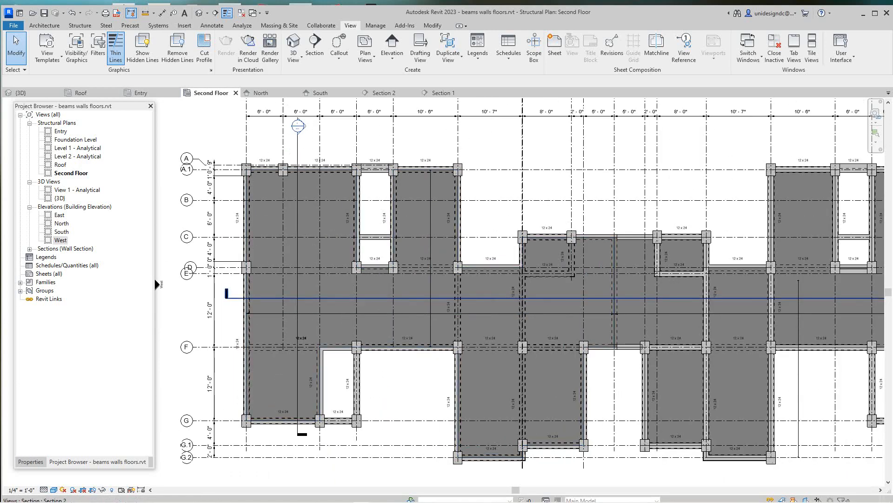
scroll(447, 289, "down", 3)
scroll(642, 296, "up", 2)
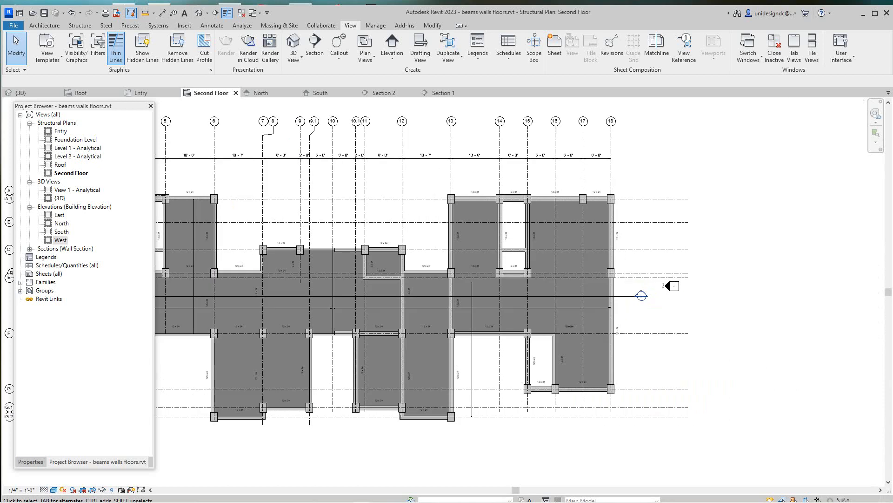
scroll(642, 296, "up", 2)
double_click(640, 291)
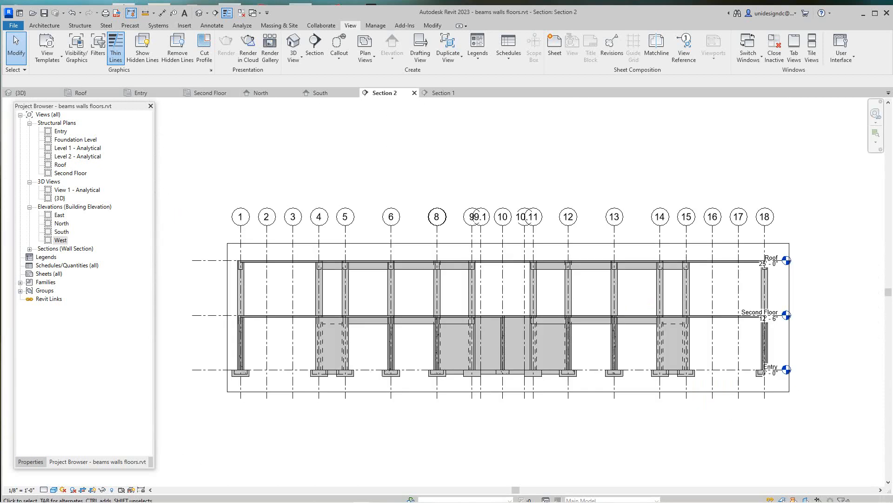
- In the Second Floor plan, extend the horizontal section's view depth so its far boundary lies beyond grid A
left_click(211, 92)
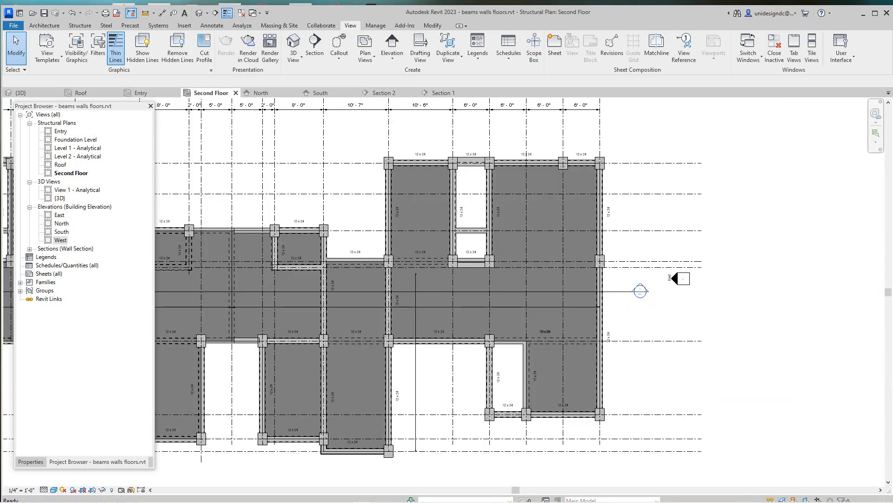
scroll(580, 354, "up", 2)
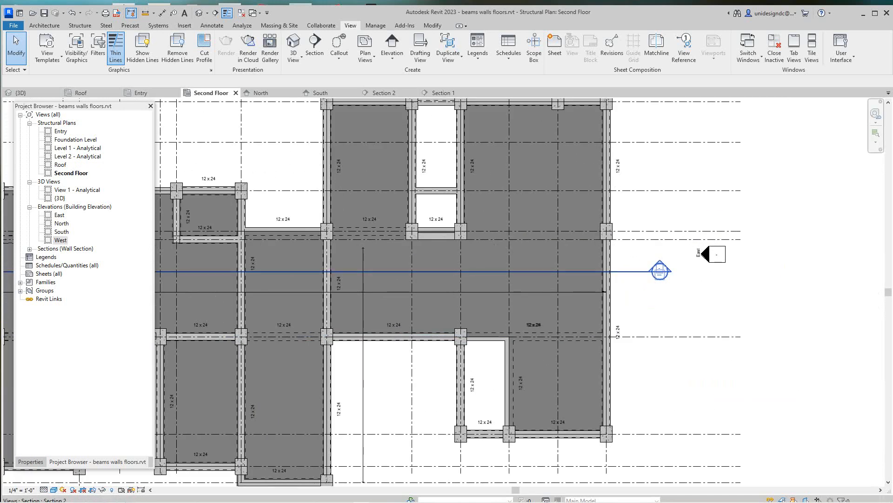
left_click(644, 271)
scroll(651, 307, "down", 3)
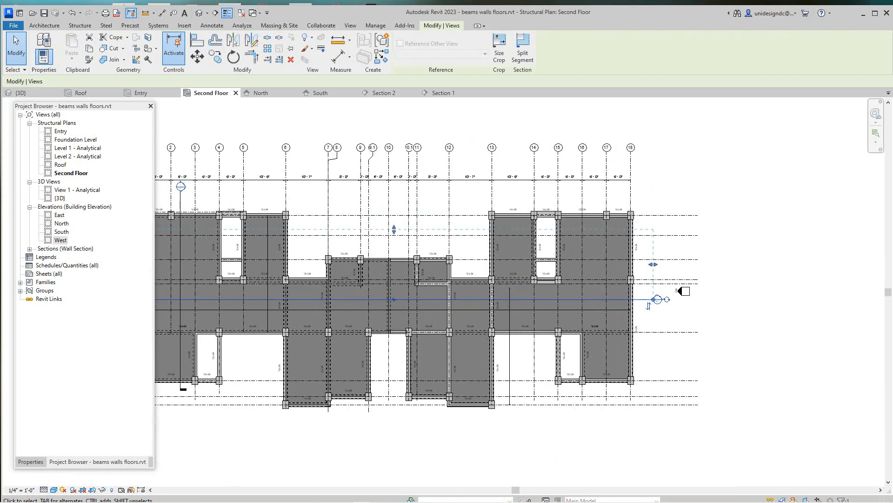
scroll(387, 467, "down", 2)
middle_click_drag(387, 471, 438, 497)
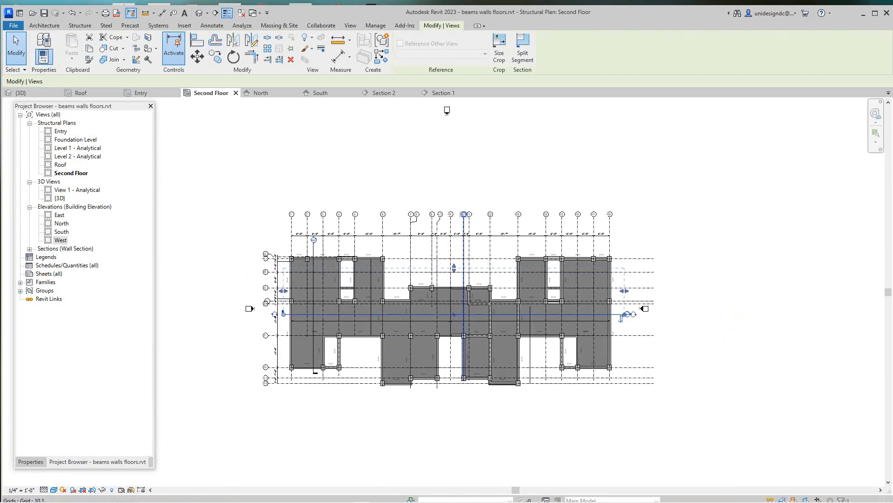
scroll(458, 272, "up", 2)
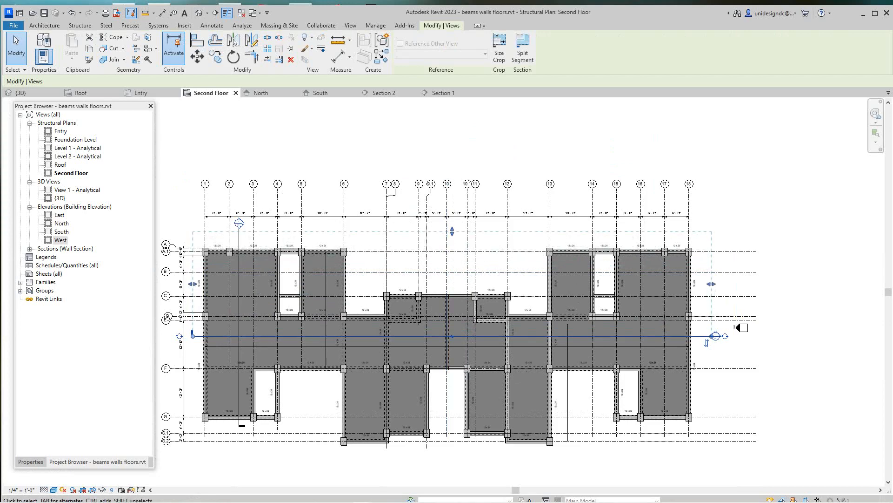
key("Escape")
- Reopen the horizontal section's view from its head and examine which columns, beams and walls fall within the extended depth
scroll(762, 305, "down", 1)
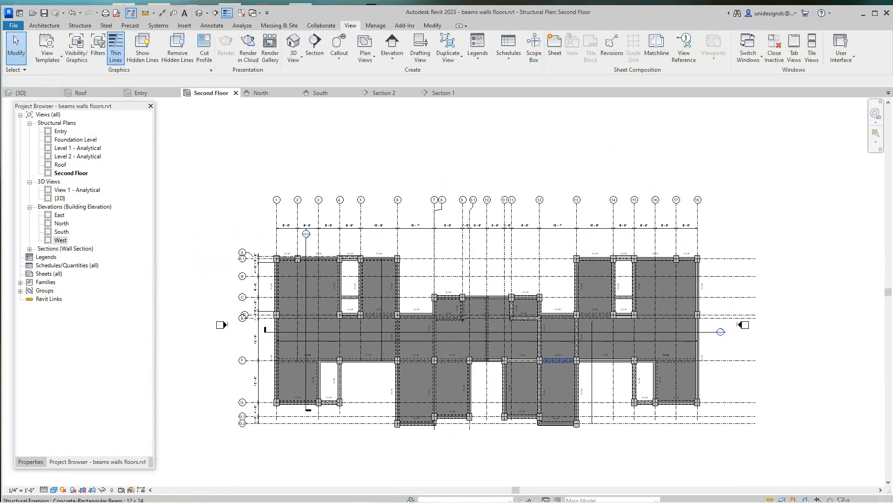
scroll(555, 358, "up", 3)
scroll(543, 358, "down", 2)
middle_click_drag(610, 362, 530, 356)
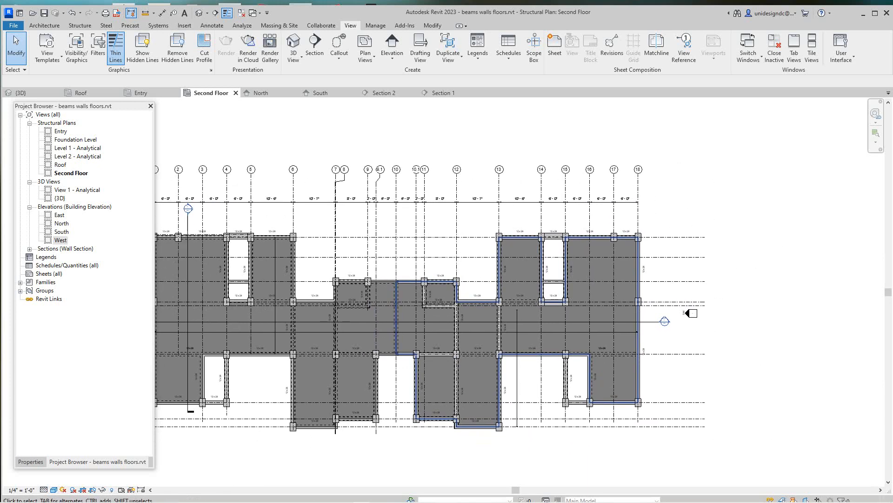
scroll(531, 355, "down", 1)
scroll(638, 353, "up", 1)
scroll(649, 330, "up", 1)
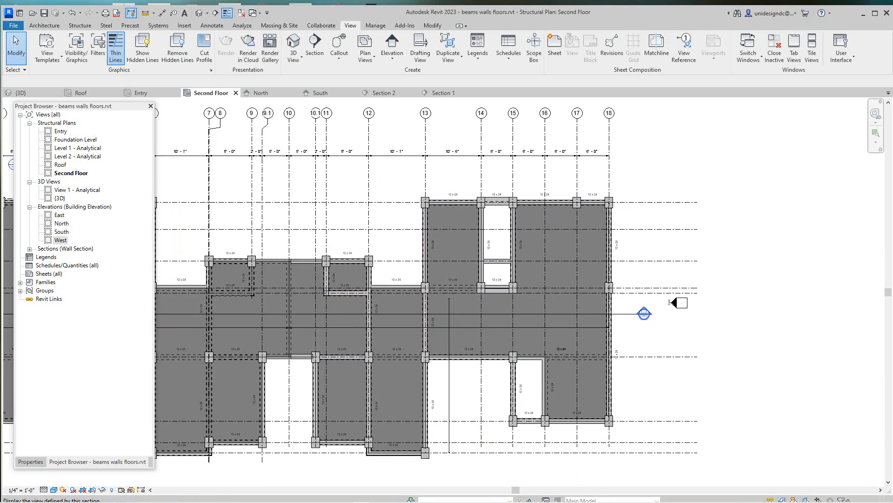
double_click(644, 313)
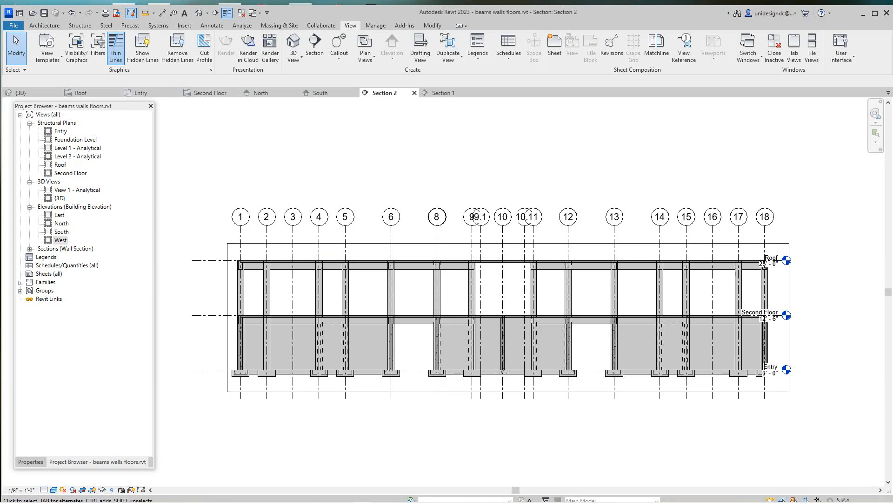
- In the Second Floor plan, flip the horizontal section to look toward grid G.2
left_click(210, 93)
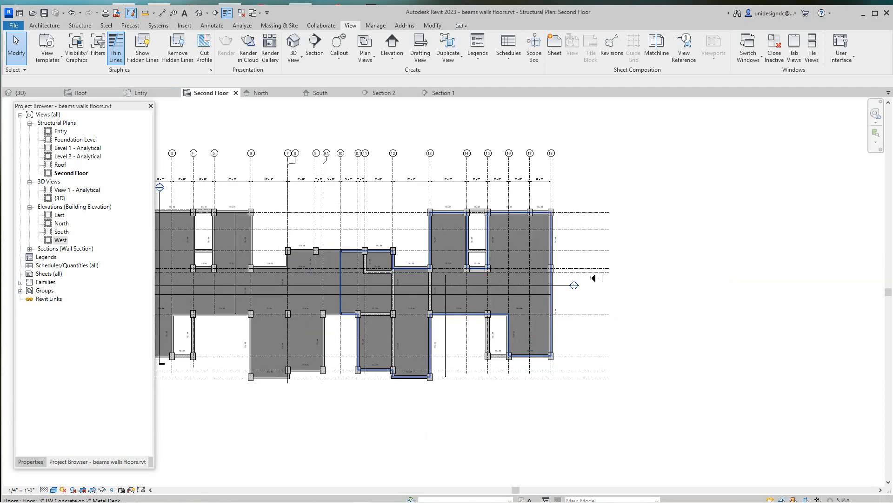
left_click(535, 278)
middle_click_drag(535, 278, 633, 261)
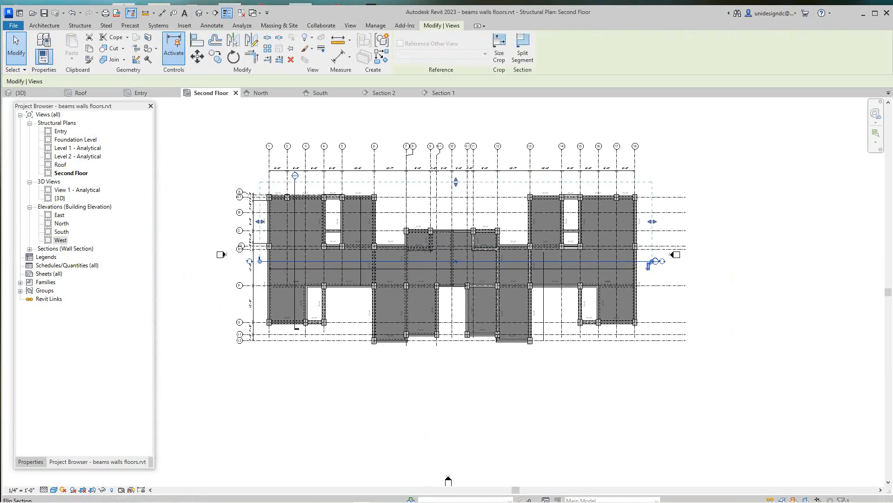
key("Escape")
scroll(468, 364, "up", 2)
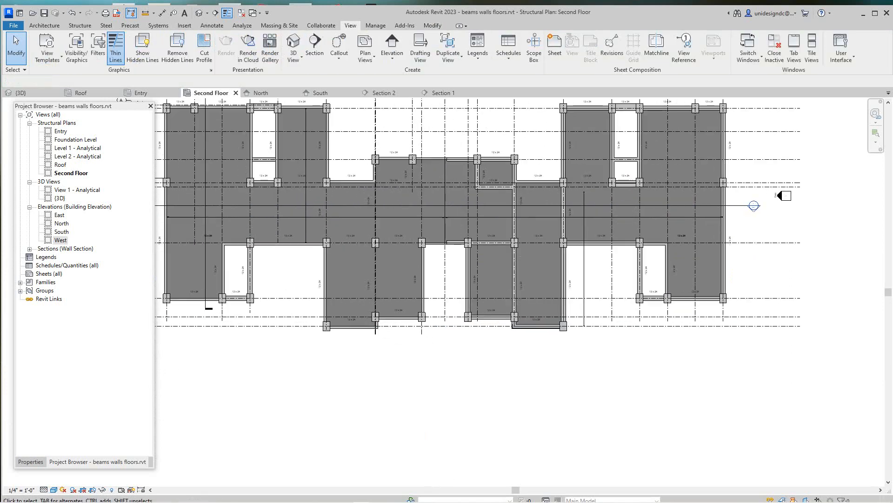
left_click(442, 325)
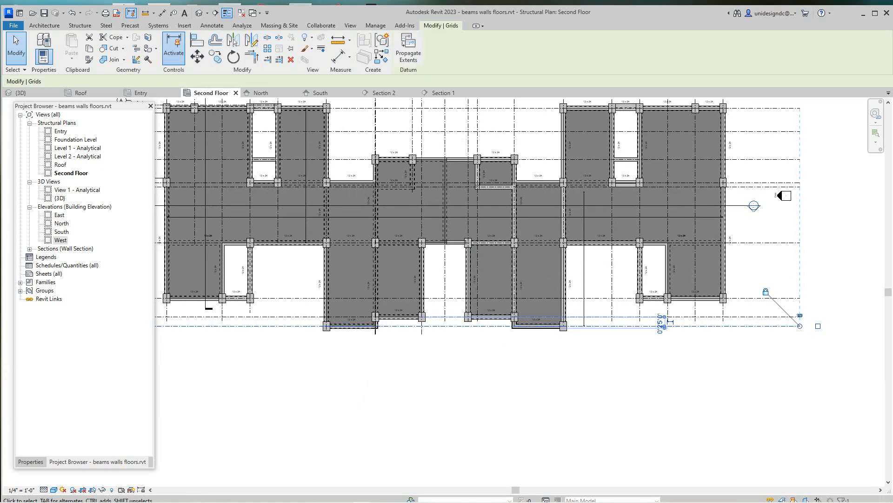
key("Escape")
- Reduce the flipped horizontal section's view depth so its far boundary lies between grids F and G
scroll(553, 458, "down", 3)
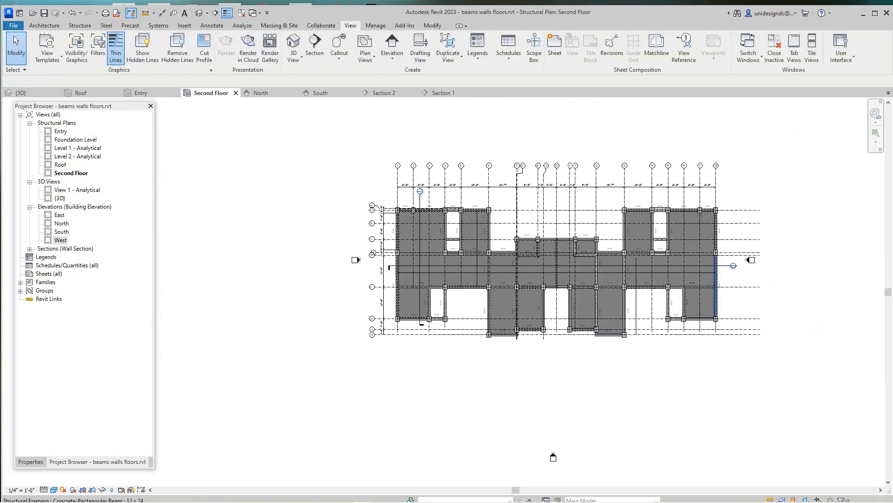
left_click(719, 266)
scroll(576, 346, "up", 1)
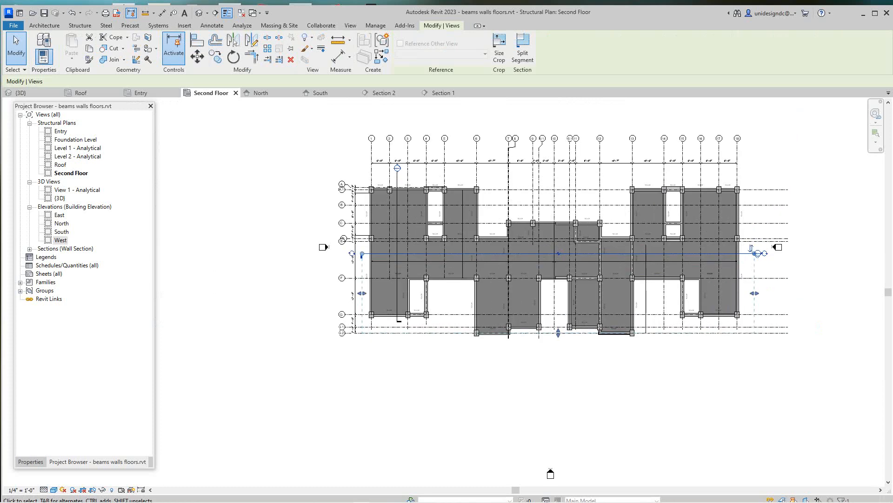
scroll(573, 345, "up", 2)
left_click_drag(554, 328, 554, 298)
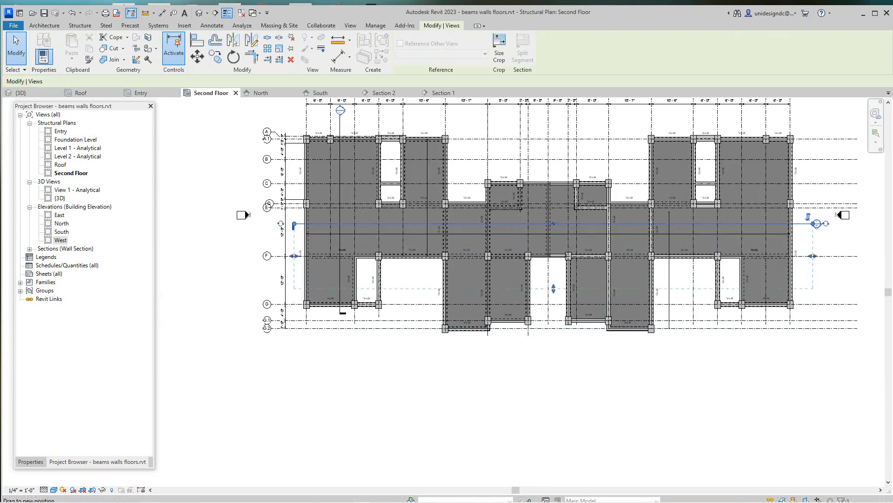
key("Escape")
- Open the flipped horizontal section's view and examine its reversed grid order, columns, walls and footings
scroll(508, 408, "down", 3)
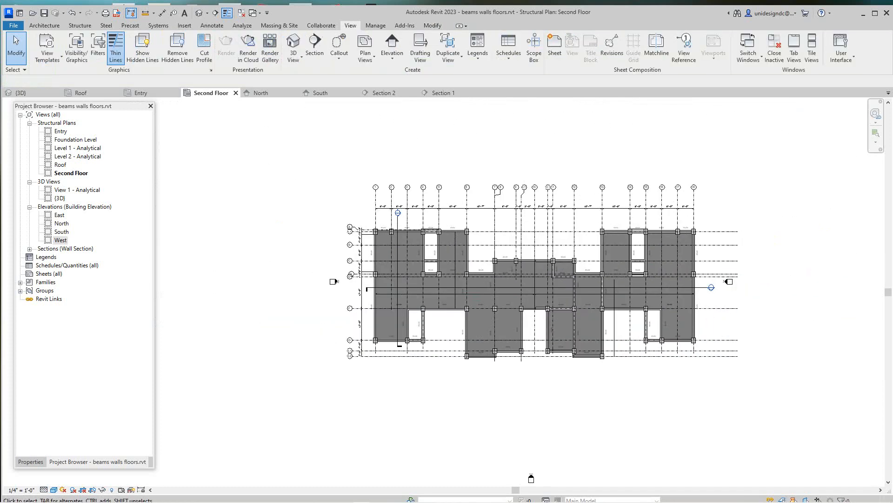
scroll(722, 300, "up", 5)
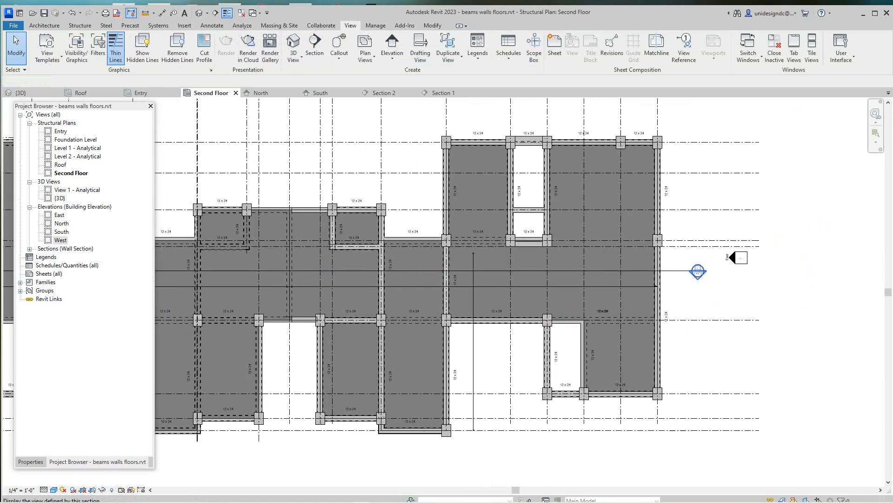
double_click(698, 272)
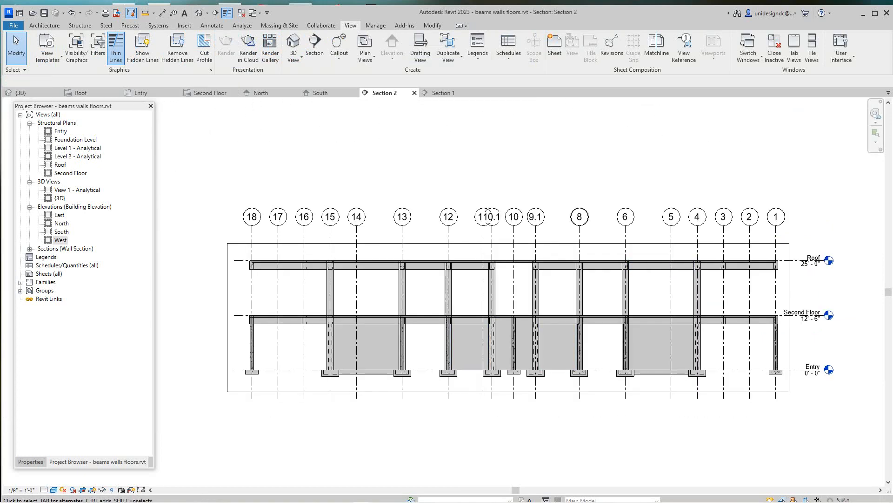
scroll(262, 274, "up", 4)
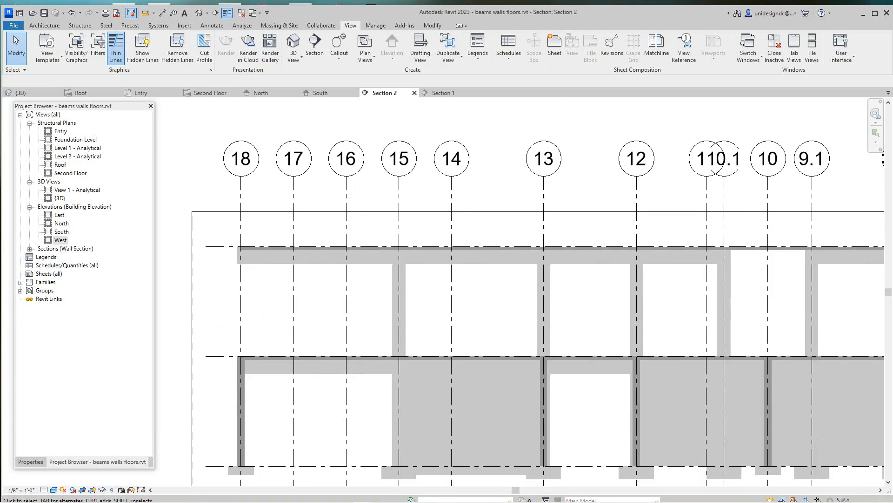
scroll(270, 297, "down", 2)
middle_click_drag(270, 298, 134, 315)
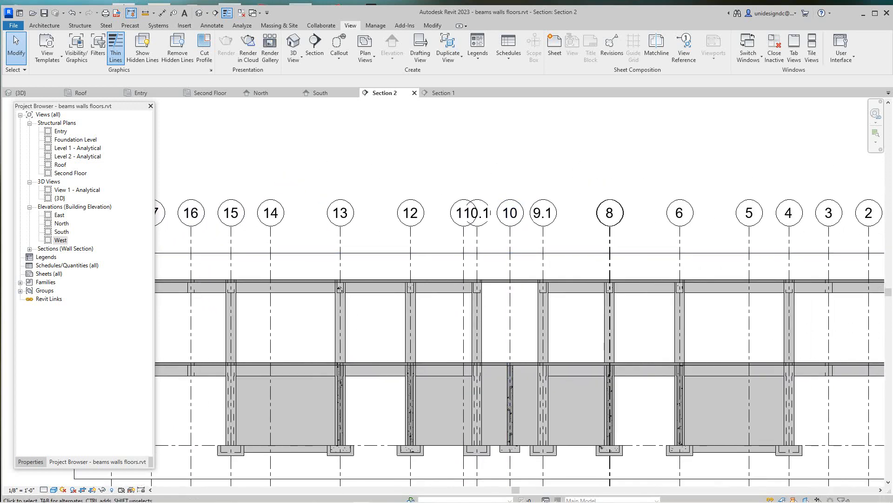
key("z")
key("f")
scroll(449, 371, "down", 1)
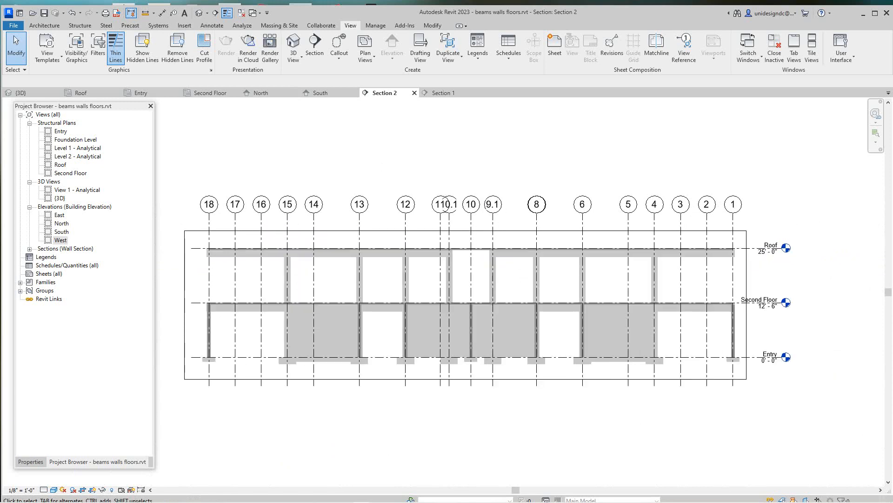
scroll(350, 271, "down", 1)
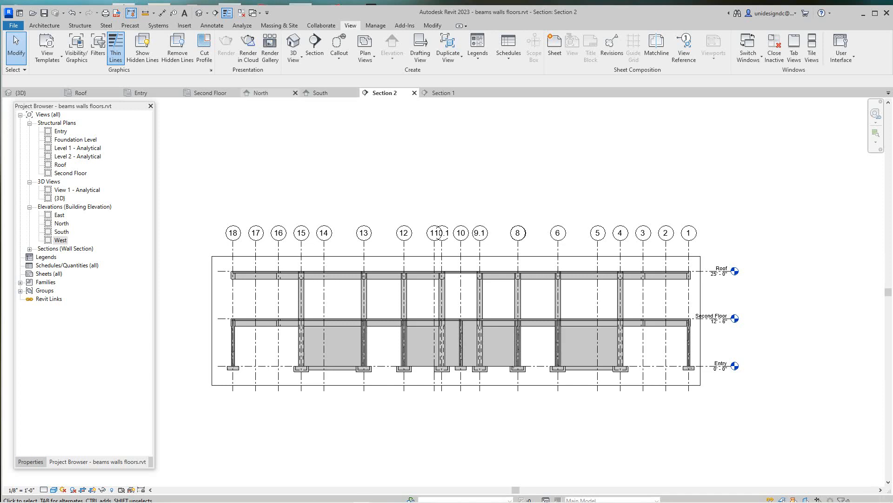
- Return to the Second Floor plan and select the horizontal section line running between grids E and F
left_click(210, 93)
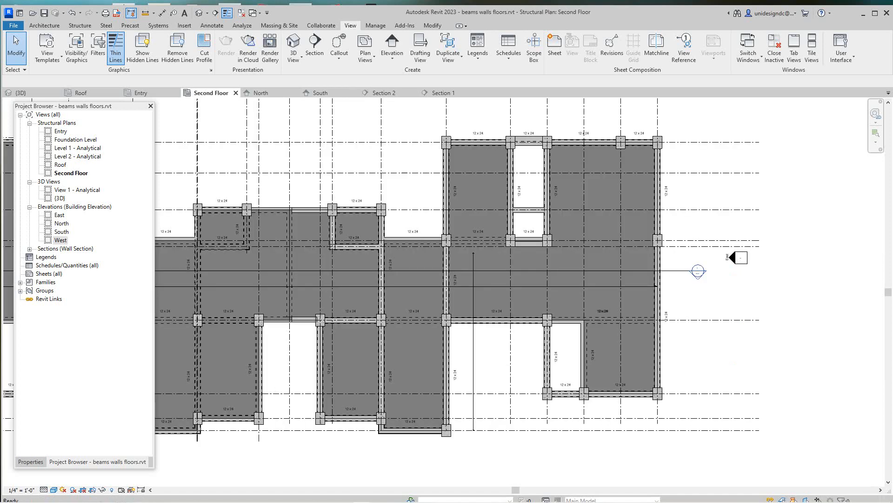
scroll(485, 281, "down", 1)
scroll(598, 281, "up", 1)
scroll(599, 281, "down", 2)
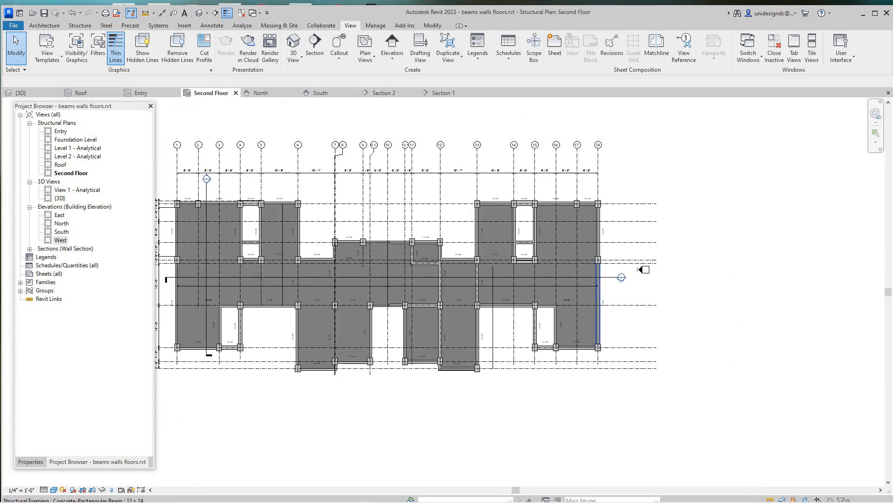
scroll(608, 277, "up", 3)
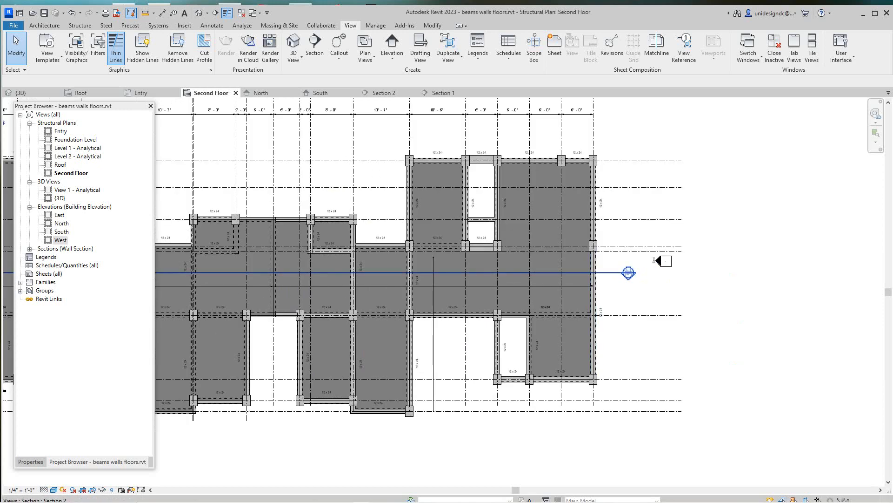
left_click(605, 273)
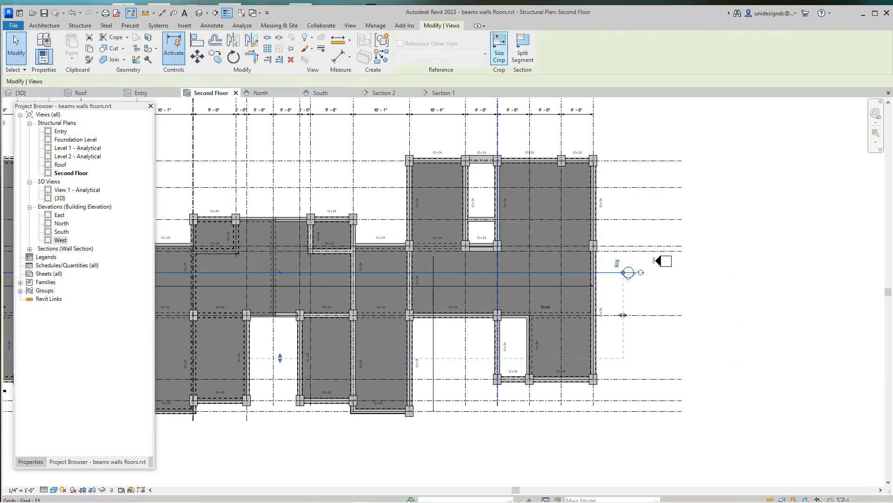
left_click(522, 47)
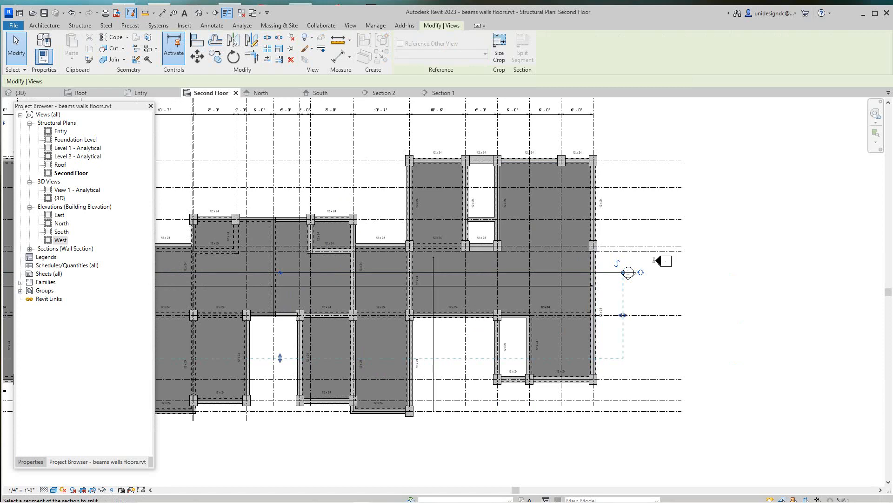
scroll(612, 288, "down", 2)
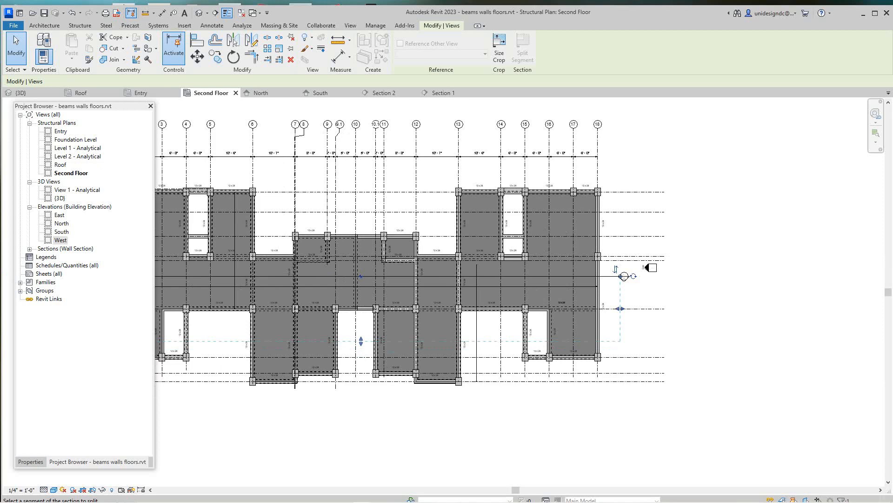
scroll(398, 343, "up", 4)
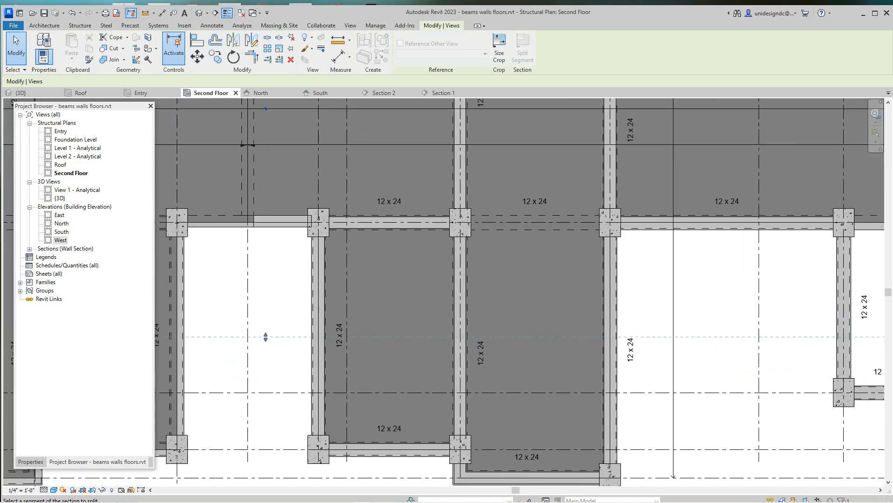
scroll(443, 275, "down", 4)
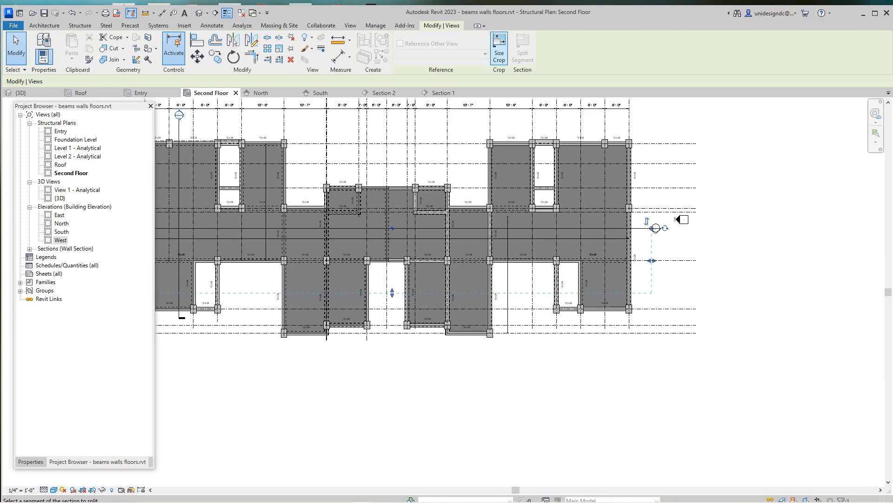
left_click(499, 47)
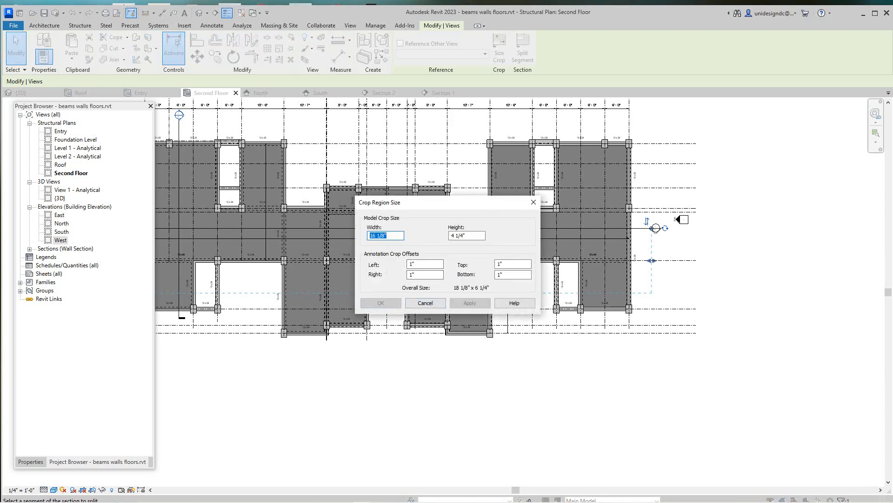
left_click(426, 303)
scroll(434, 295, "up", 3)
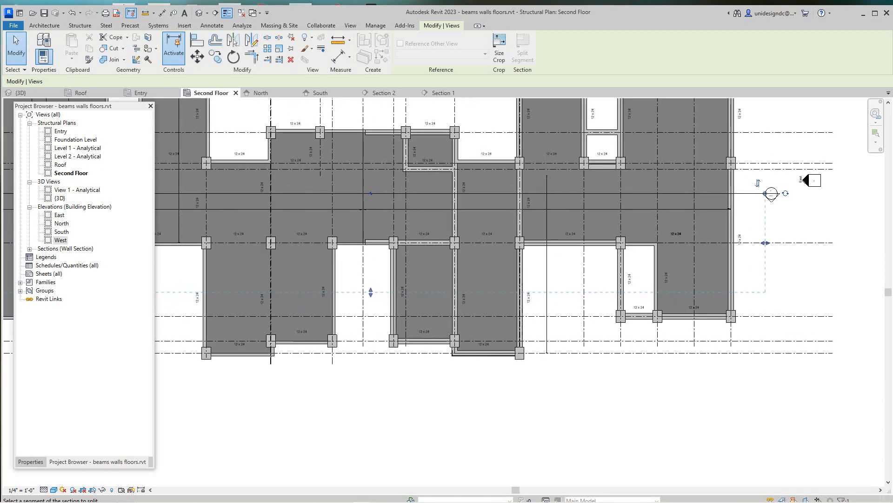
right_click(438, 286)
left_click(461, 292)
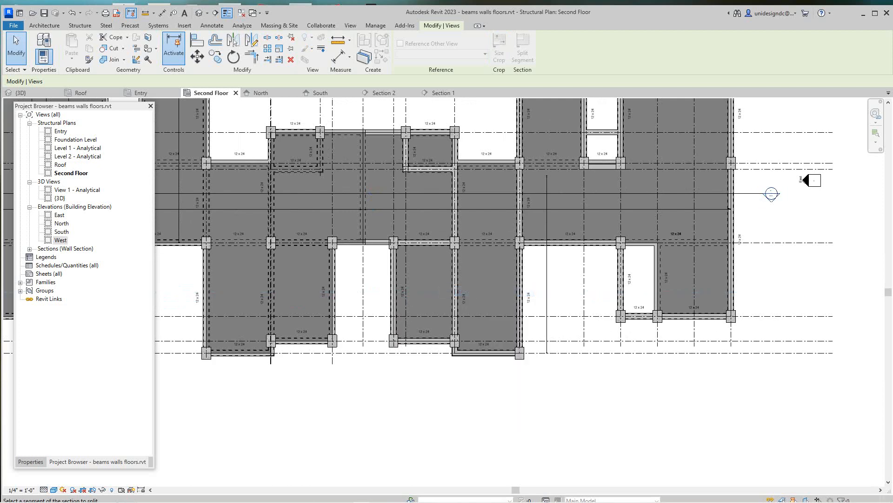
scroll(430, 289, "down", 3)
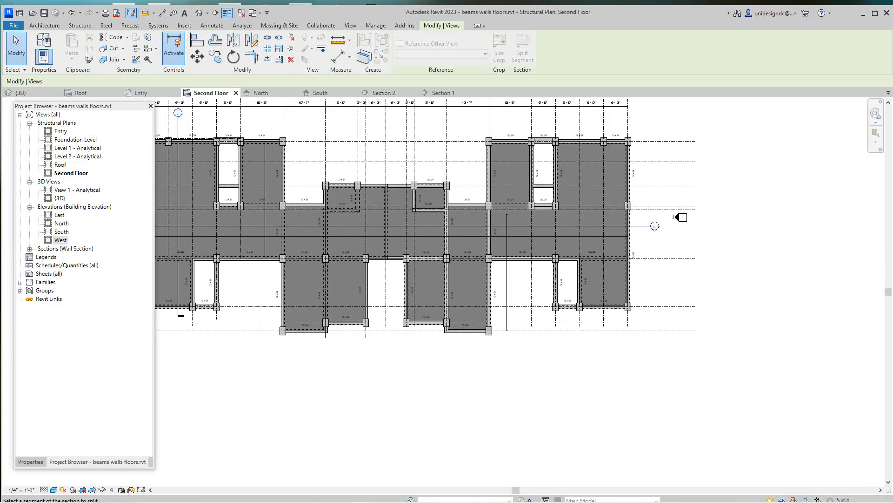
right_click(623, 230)
left_click(645, 236)
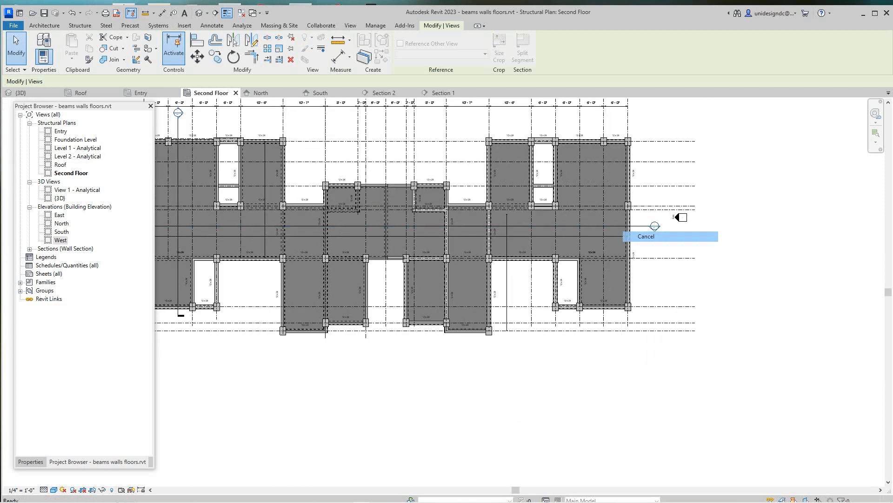
left_click(637, 226)
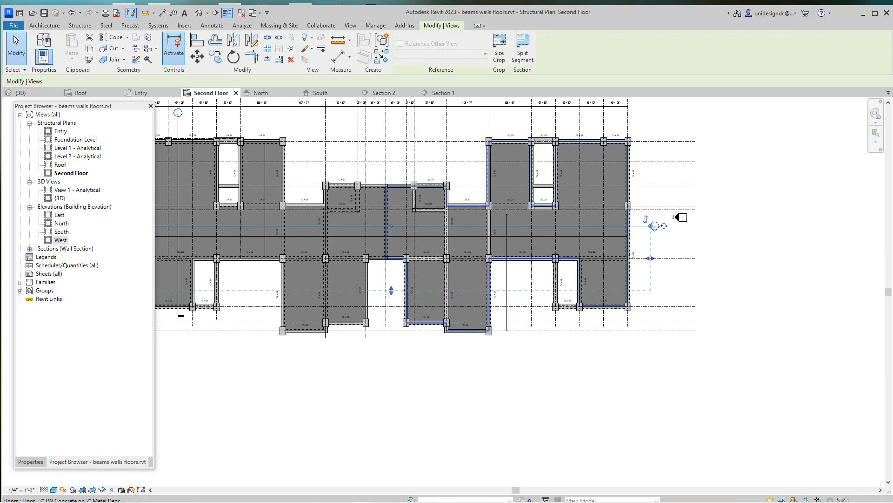
left_click(418, 286)
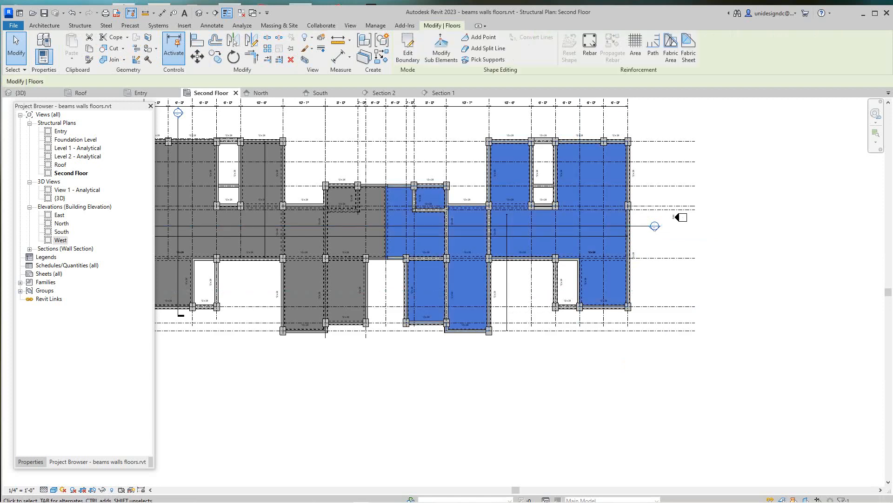
key("Escape")
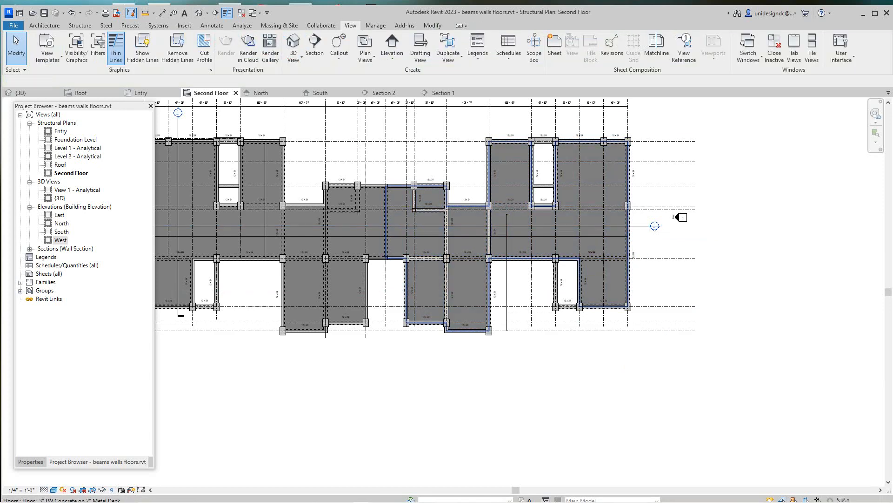
- Split the horizontal section between grids 10 and 10.1, and offset its grid 18 side to cut between grids F and G
scroll(488, 245, "up", 1)
scroll(677, 233, "down", 2)
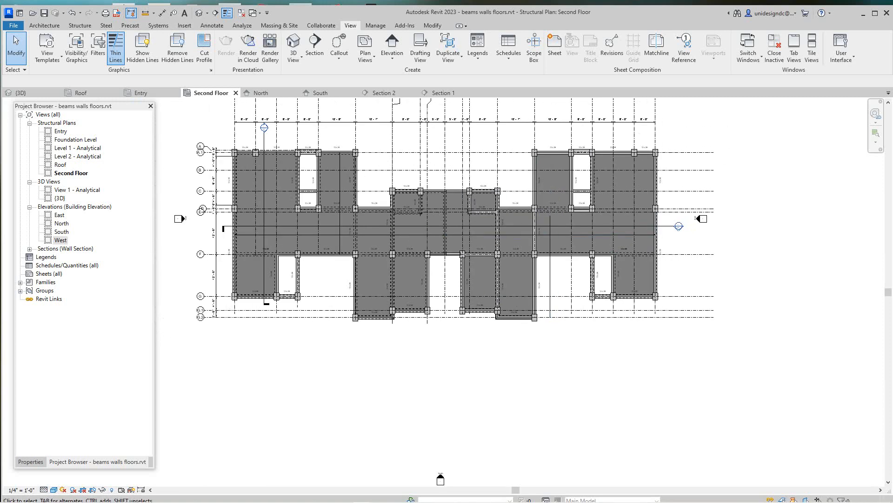
scroll(678, 234, "up", 2)
left_click(678, 223)
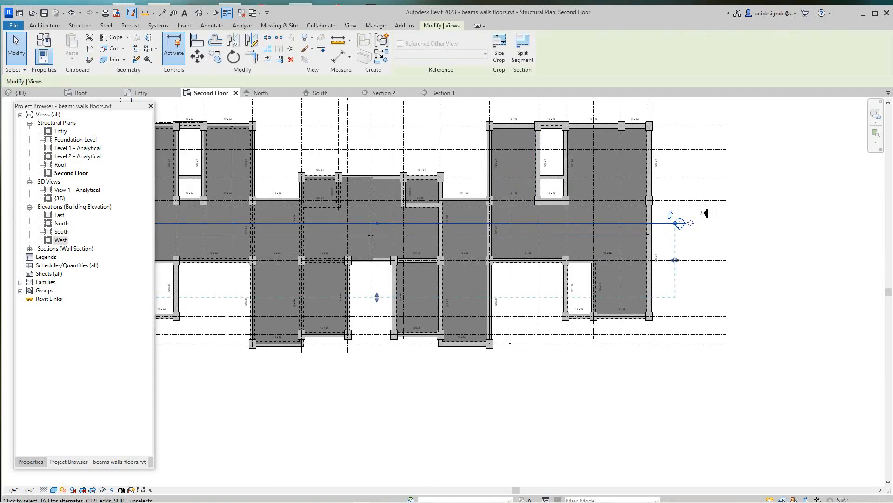
left_click(523, 49)
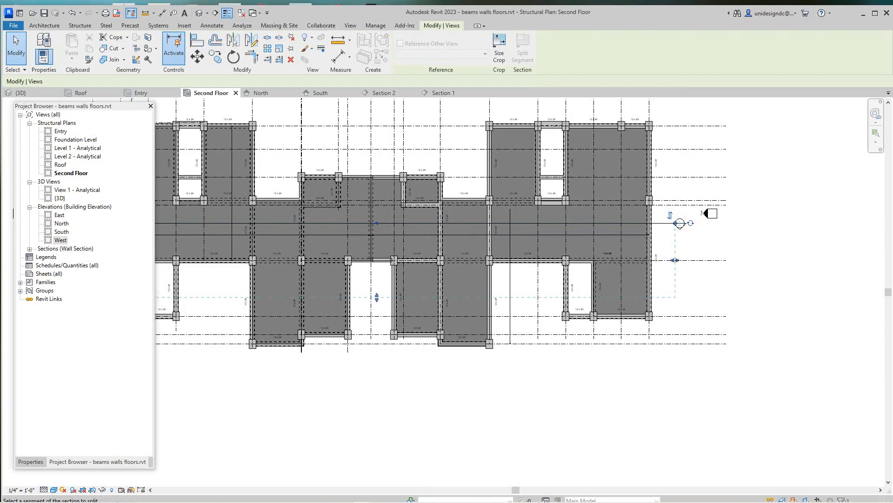
scroll(472, 299, "up", 9)
scroll(473, 299, "down", 6)
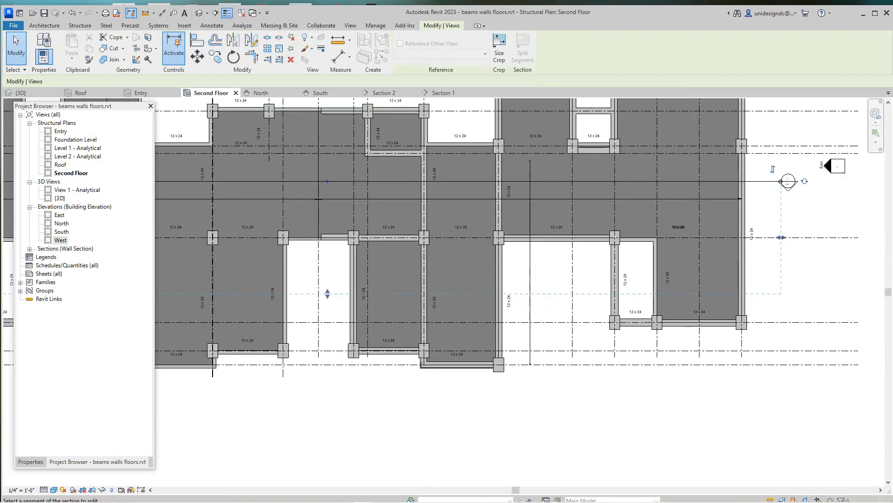
scroll(329, 307, "up", 1)
scroll(365, 248, "down", 4)
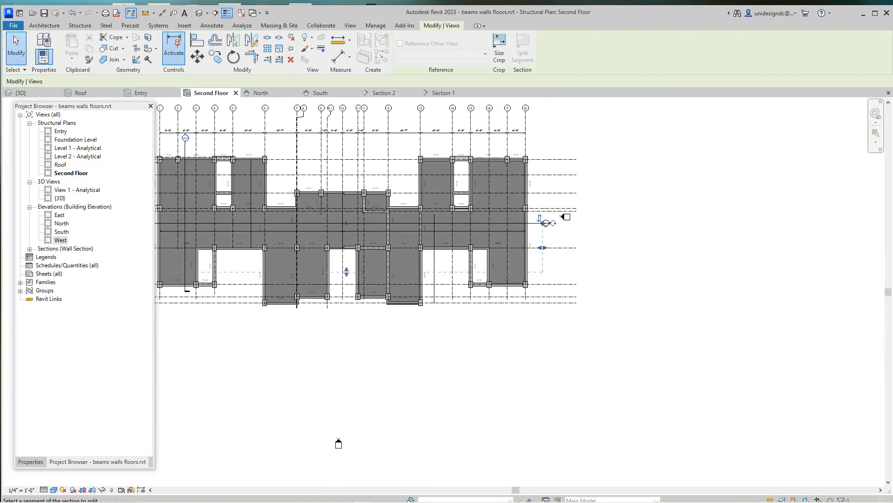
scroll(399, 223, "up", 3)
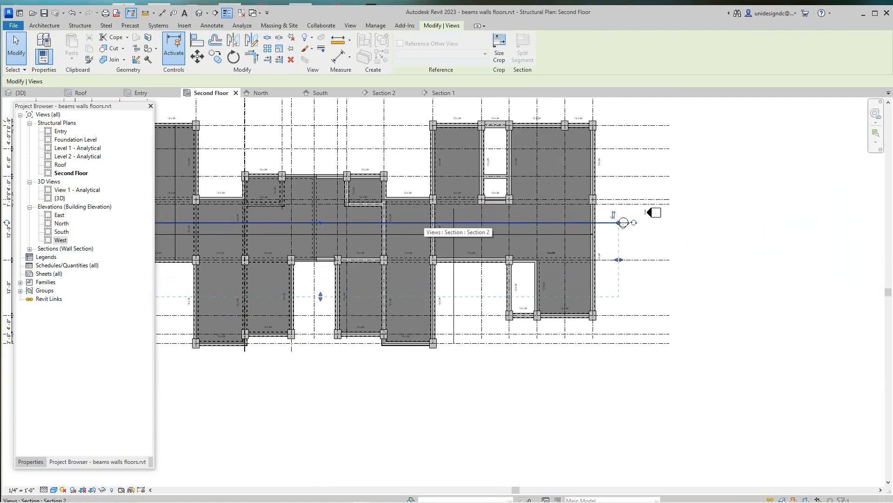
scroll(349, 389, "down", 3)
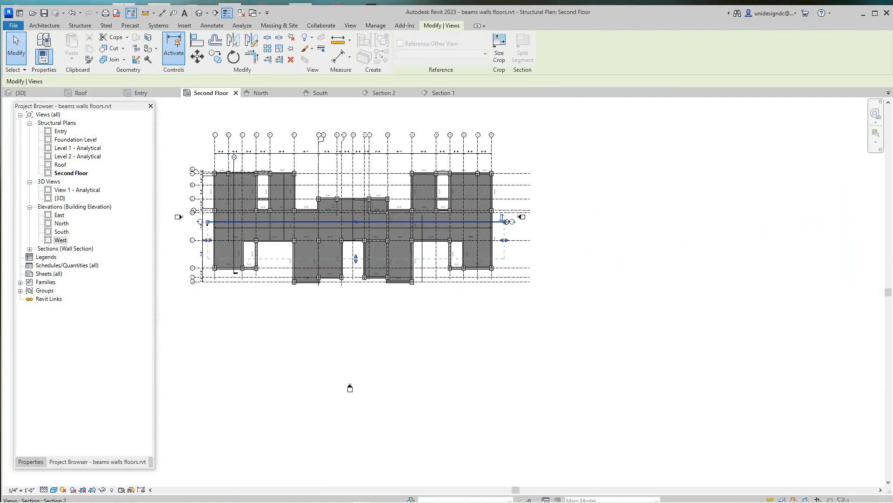
scroll(343, 438, "up", 2)
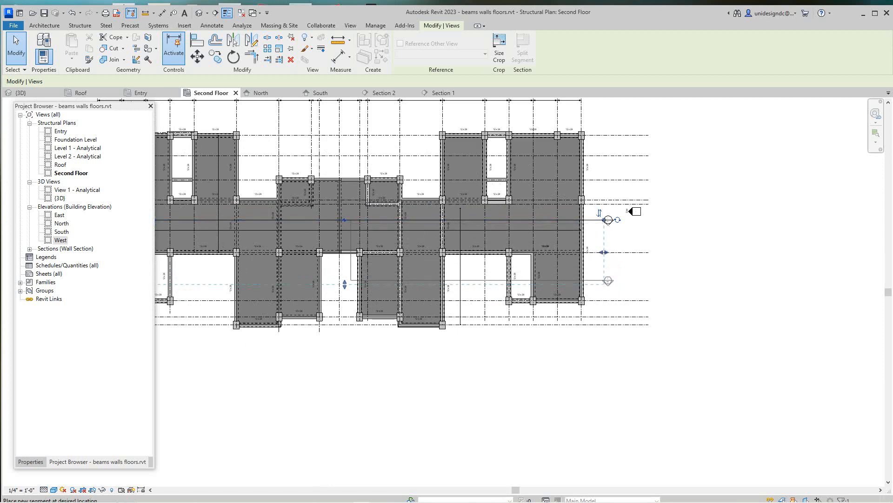
left_click(372, 281)
scroll(368, 244, "down", 3)
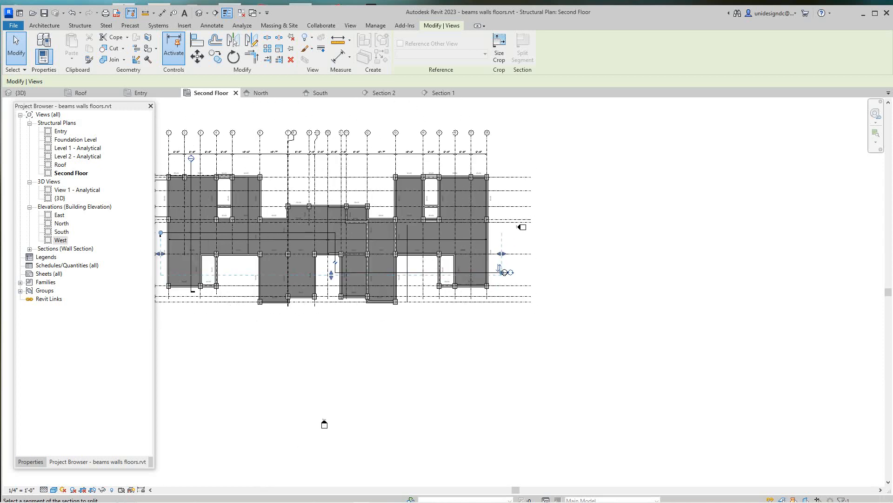
scroll(516, 250, "up", 3)
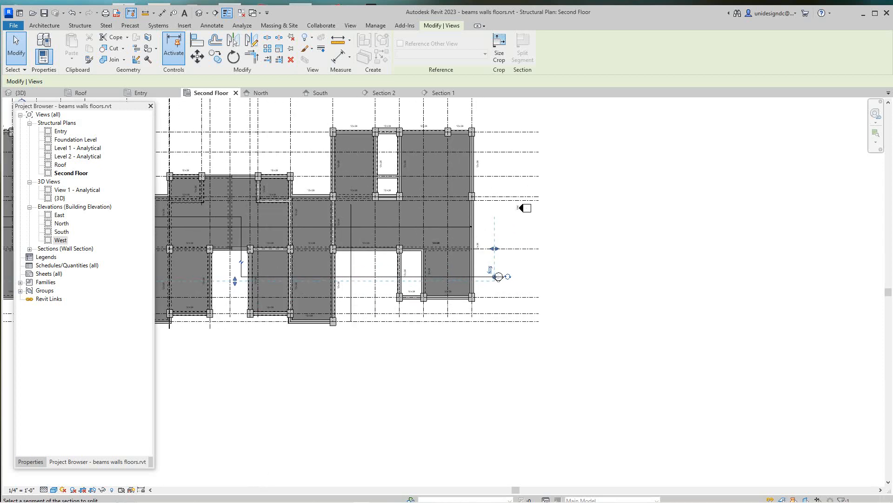
right_click(547, 249)
left_click(567, 254)
scroll(503, 283, "up", 3)
right_click(530, 264)
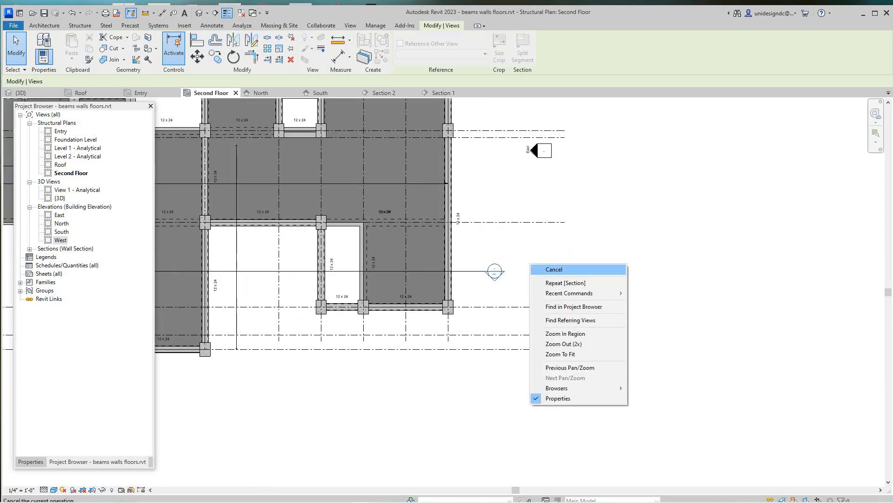
left_click(551, 269)
- Open the split section's view from its head and examine how the cut columns, beams and walls differ on each side of the jog
double_click(495, 272)
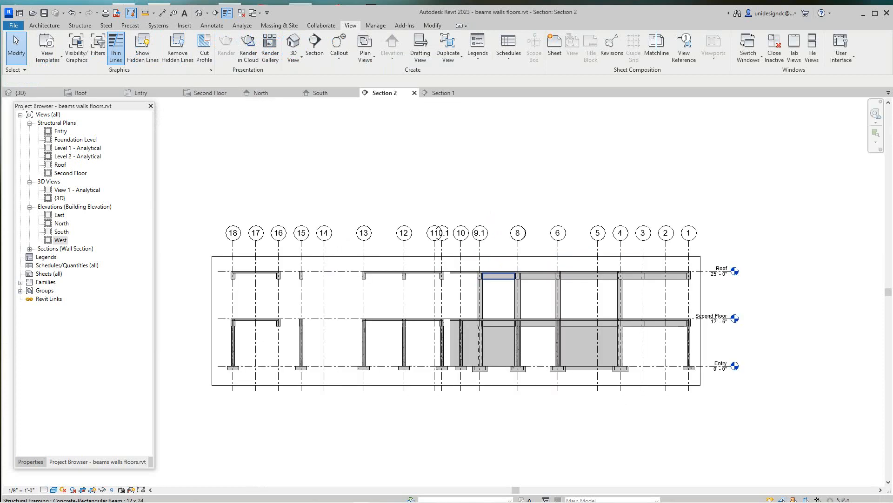
scroll(512, 279, "down", 2)
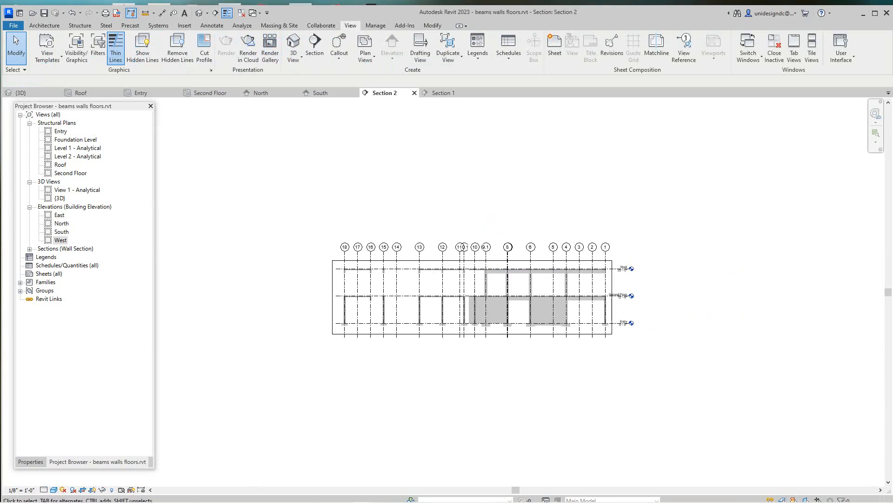
scroll(512, 279, "up", 1)
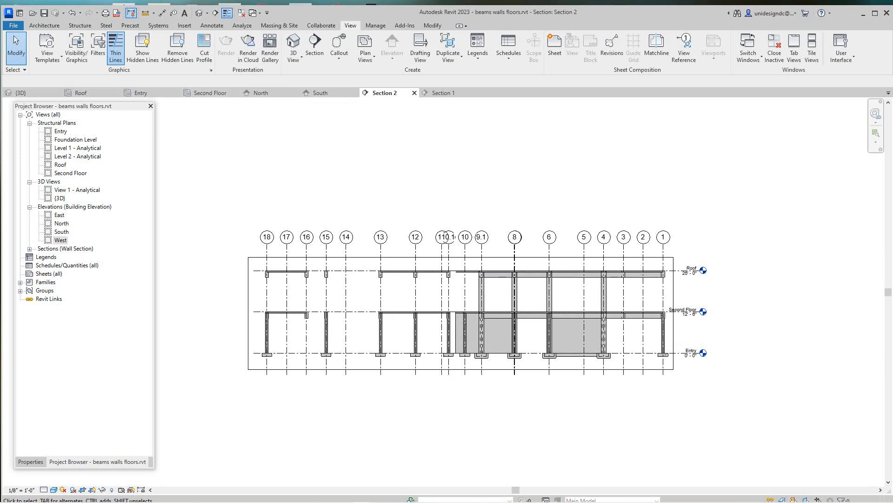
- Return to the Second Floor plan, select the split section, and examine its two offset segments and shared view depth
left_click(211, 93)
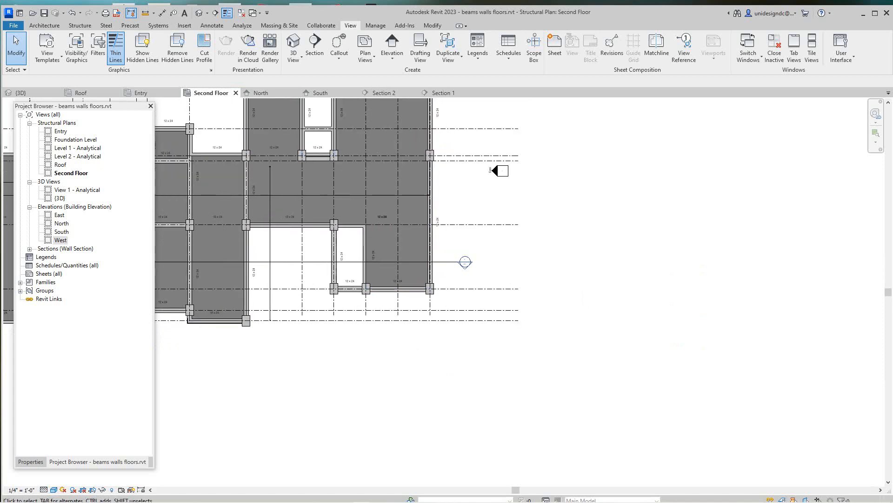
scroll(363, 415, "down", 3)
scroll(436, 401, "up", 3)
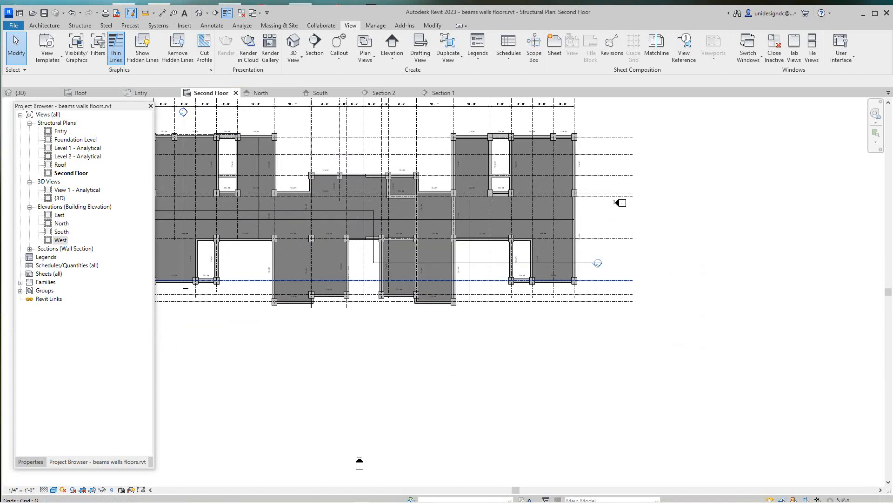
left_click(586, 263)
scroll(586, 262, "down", 2)
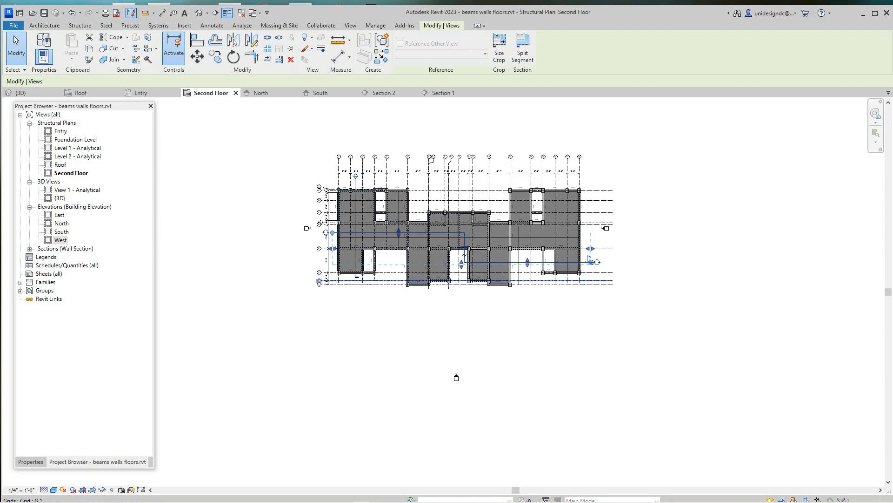
scroll(407, 219, "up", 2)
scroll(413, 195, "up", 1)
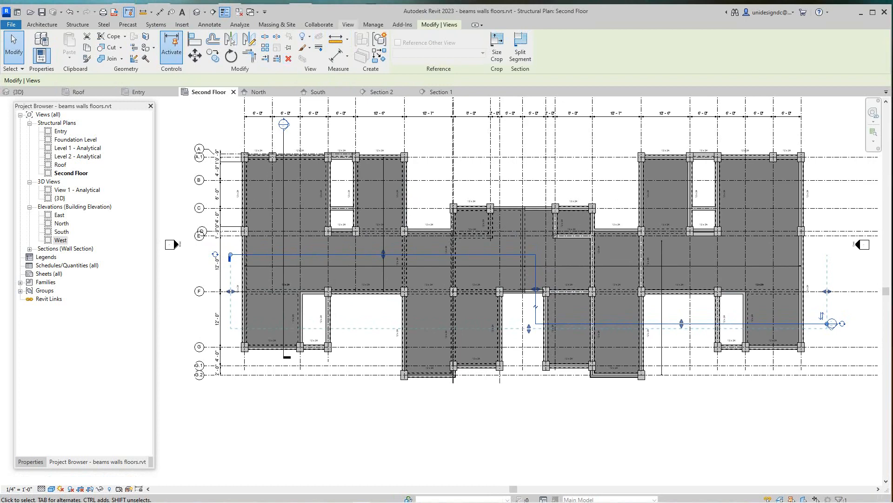
left_click(348, 24)
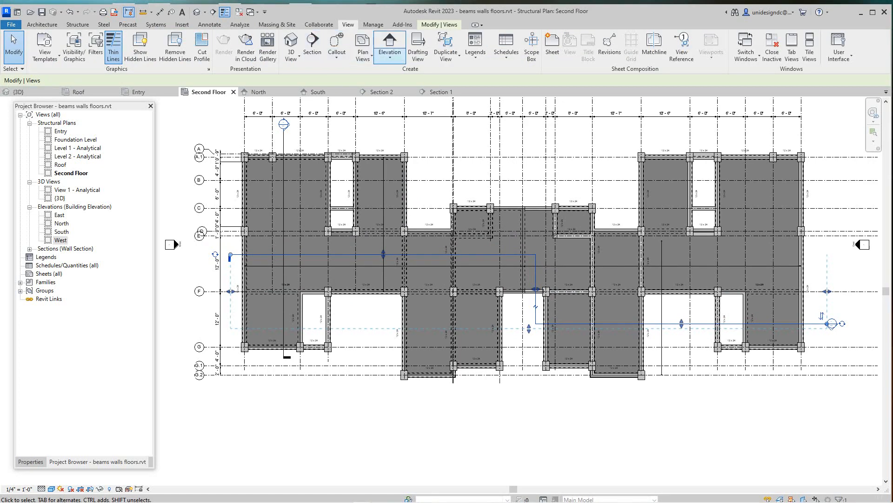
- Place a framing elevation attached to grid A.1, facing the beam beside grid 3 on the Second Floor plan
left_click(390, 55)
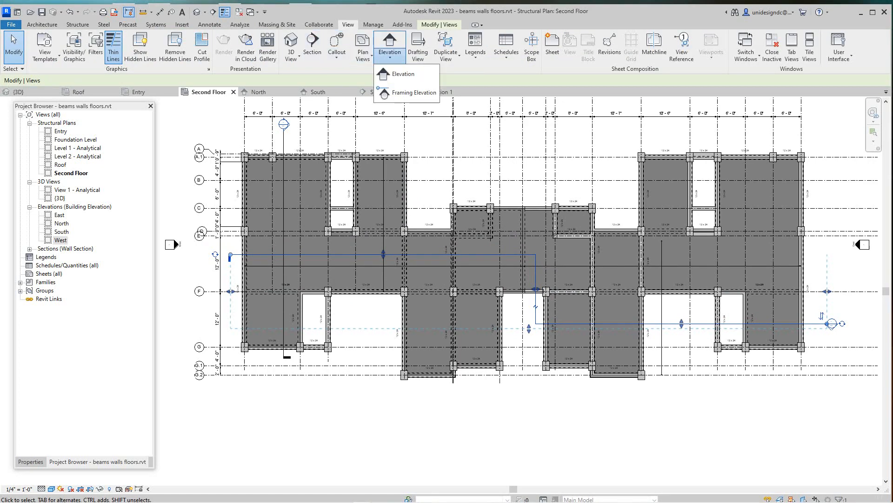
left_click(410, 92)
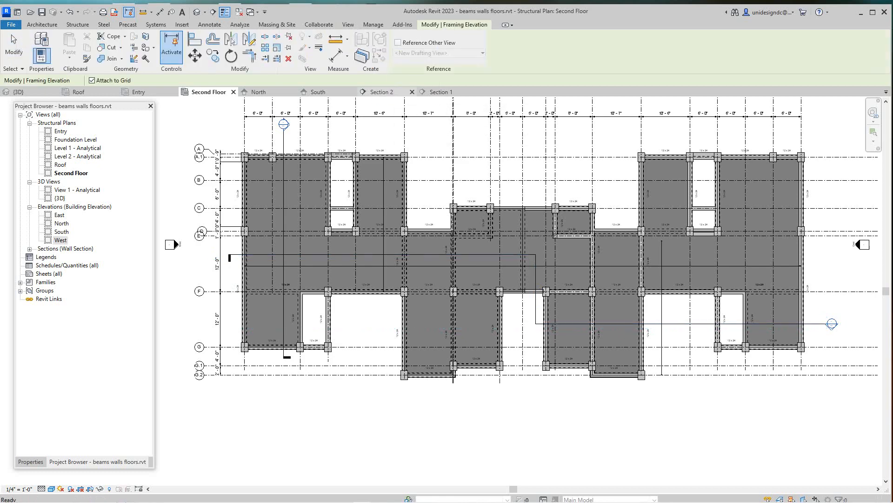
scroll(295, 179, "up", 5)
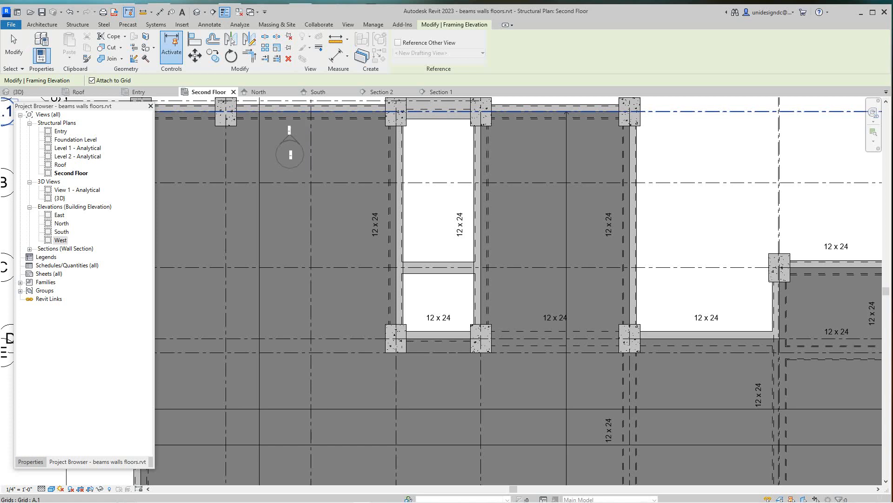
scroll(300, 119, "down", 4)
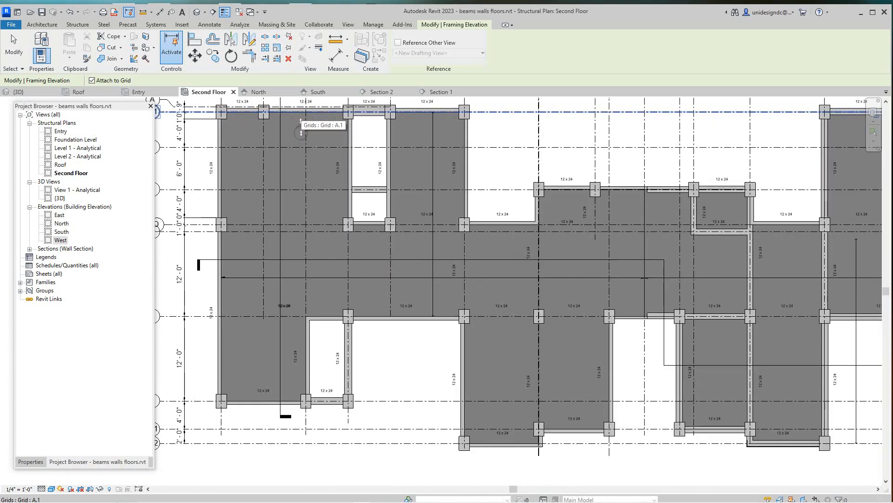
scroll(301, 122, "up", 2)
left_click(300, 125)
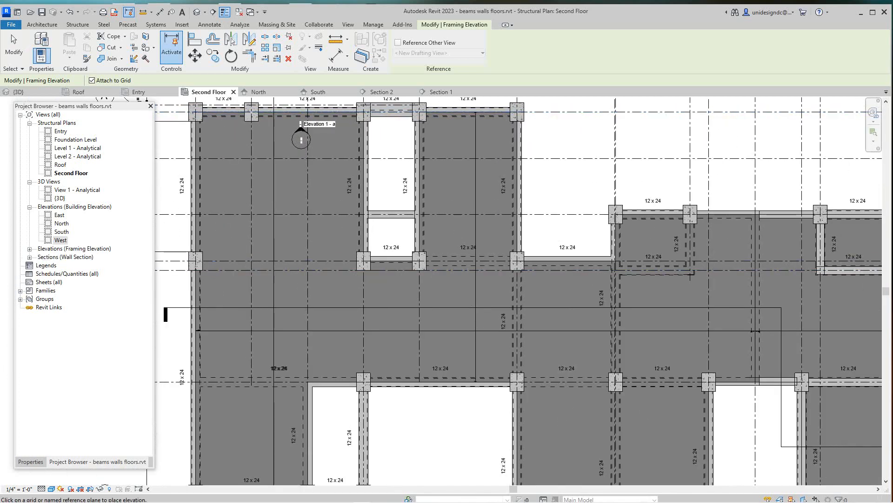
- Place two more framing elevations, one facing grid 1 just below grid E and one facing grid G near grid 2
left_click(211, 291)
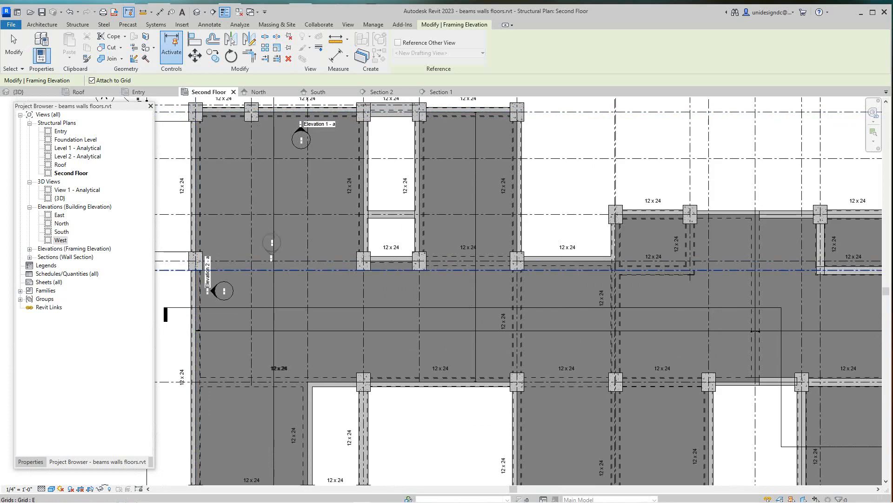
scroll(223, 280, "down", 3)
scroll(250, 134, "up", 2)
scroll(242, 293, "up", 2)
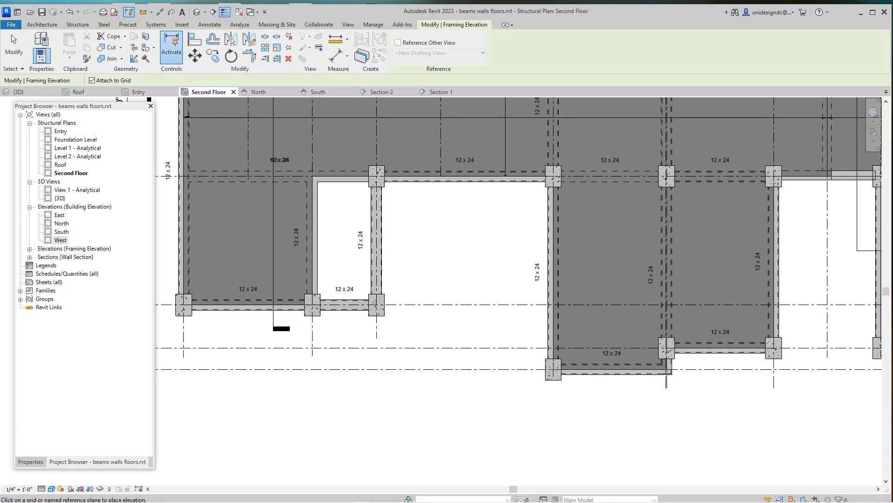
left_click(246, 291)
scroll(226, 304, "down", 5)
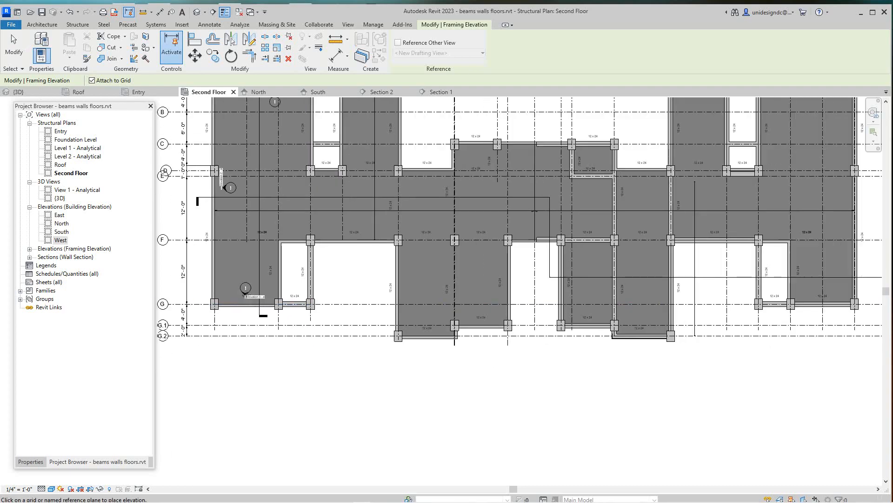
scroll(333, 272, "up", 2)
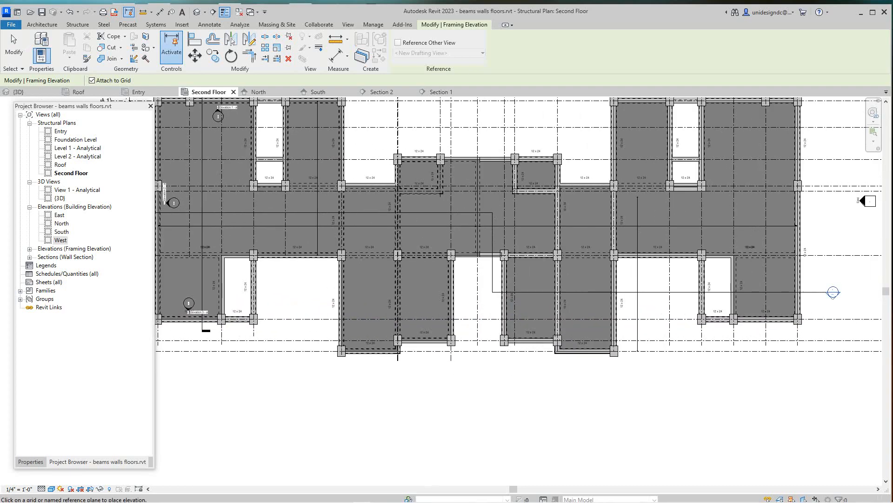
scroll(423, 443, "down", 5)
scroll(423, 443, "up", 3)
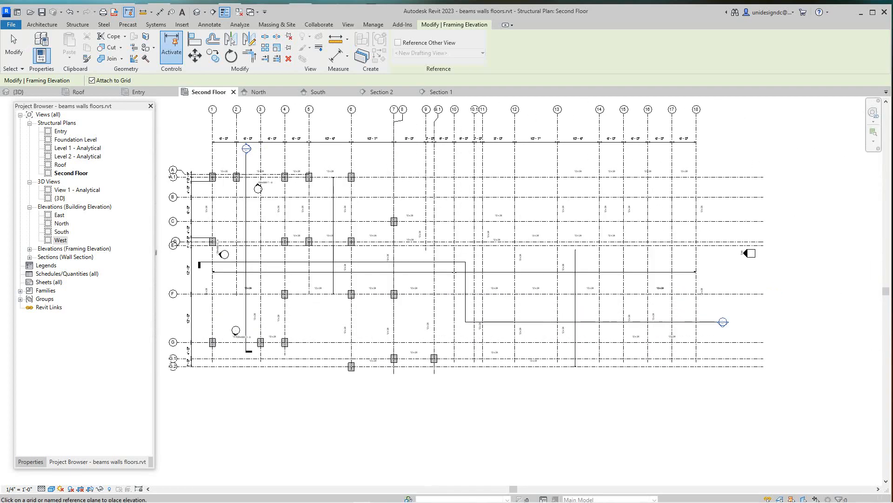
scroll(369, 169, "up", 1)
scroll(230, 165, "up", 1)
right_click(247, 155)
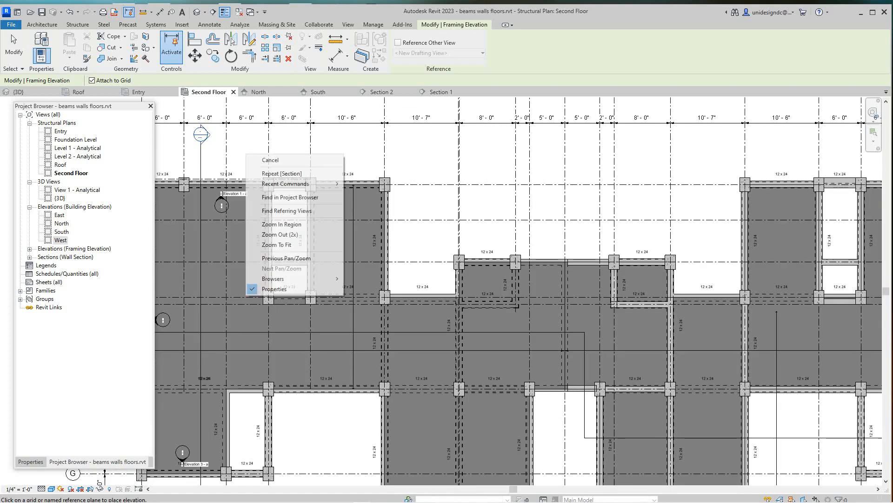
left_click(270, 159)
- Open the view of the framing elevation on grid A.1, examine the framing between grids 2 and 4, and close the view
scroll(234, 216, "up", 3)
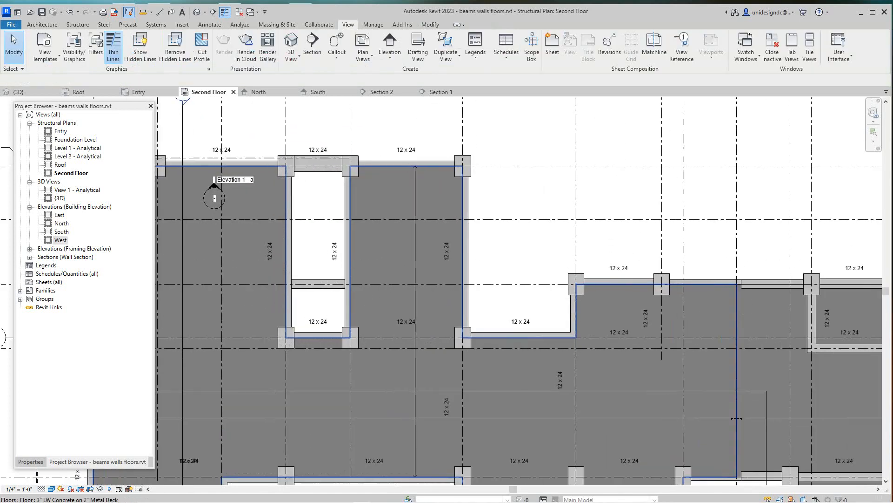
double_click(208, 195)
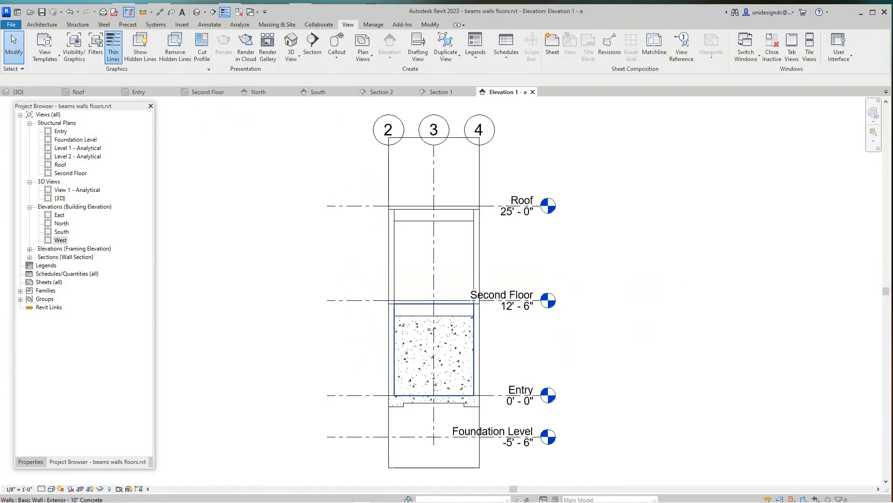
scroll(454, 339, "up", 2)
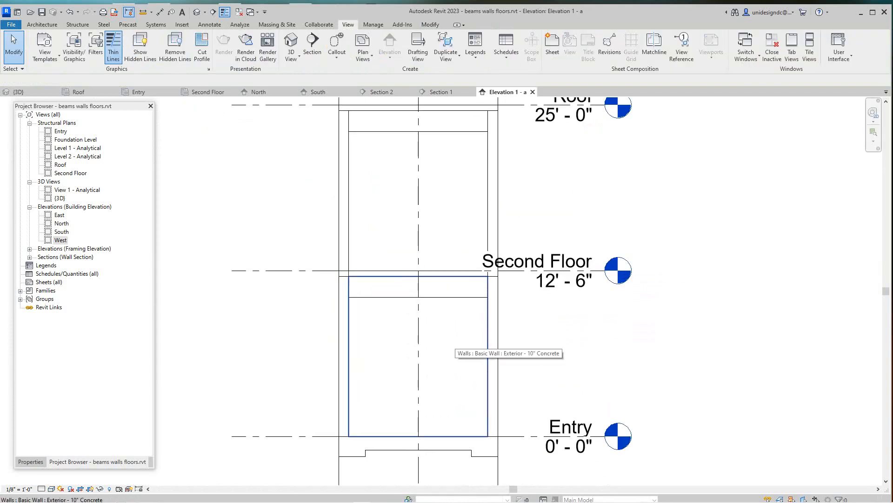
scroll(426, 346, "down", 2)
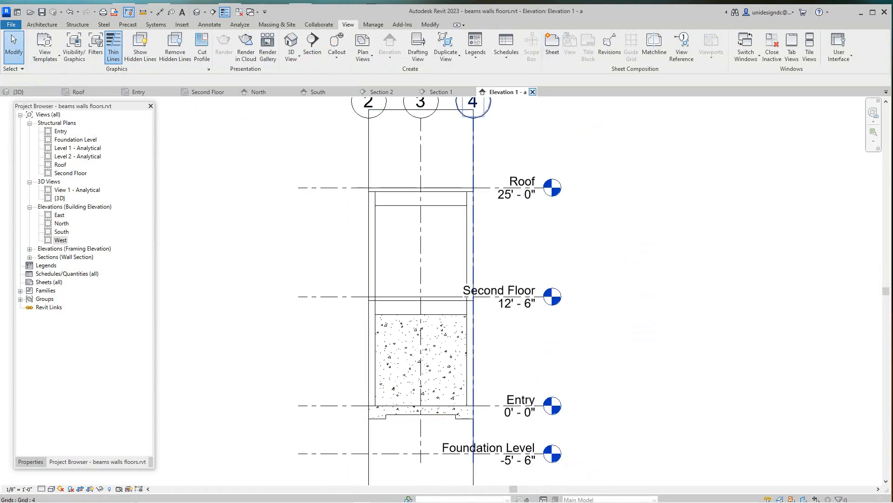
left_click(533, 92)
- Examine where the framing elevation markers on grids A.1, 1 and G sit relative to the section lines on the Second Floor plan
scroll(520, 283, "down", 3)
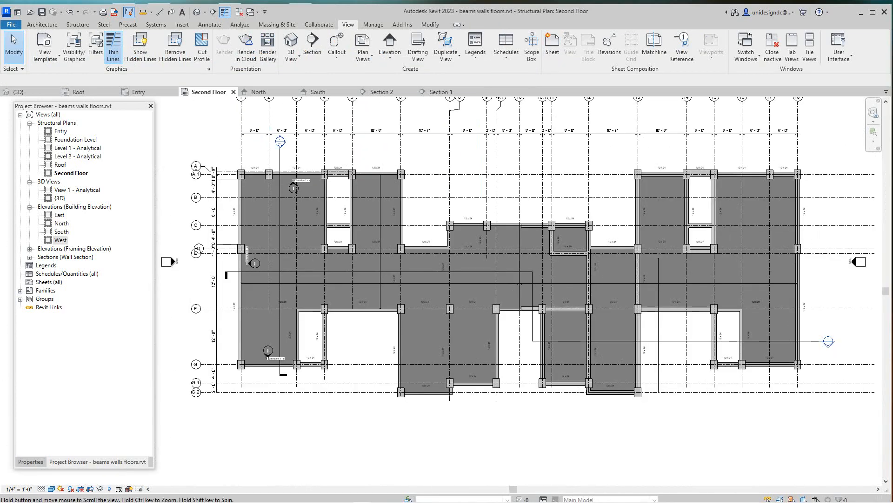
middle_click_drag(520, 283, 521, 284)
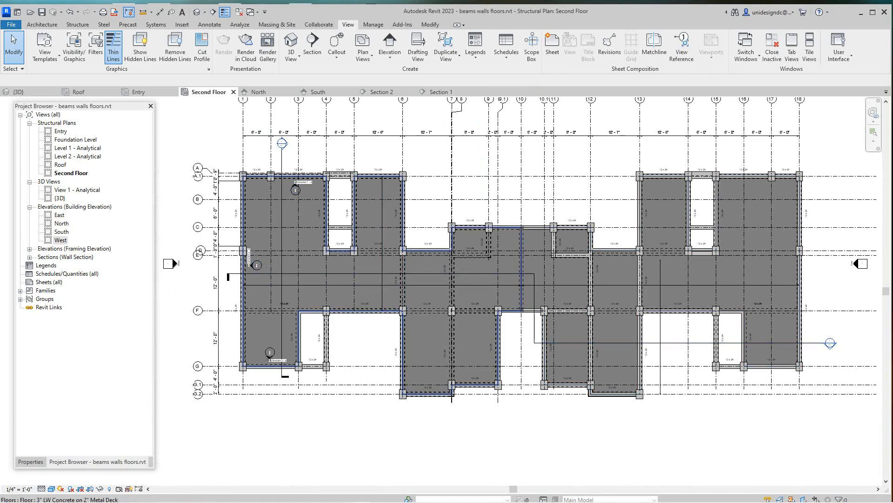
scroll(306, 193, "up", 2)
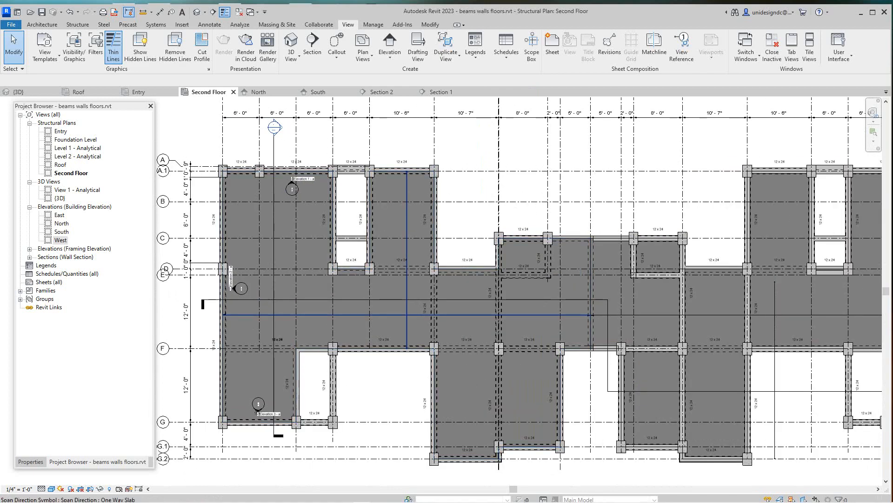
scroll(283, 313, "down", 4)
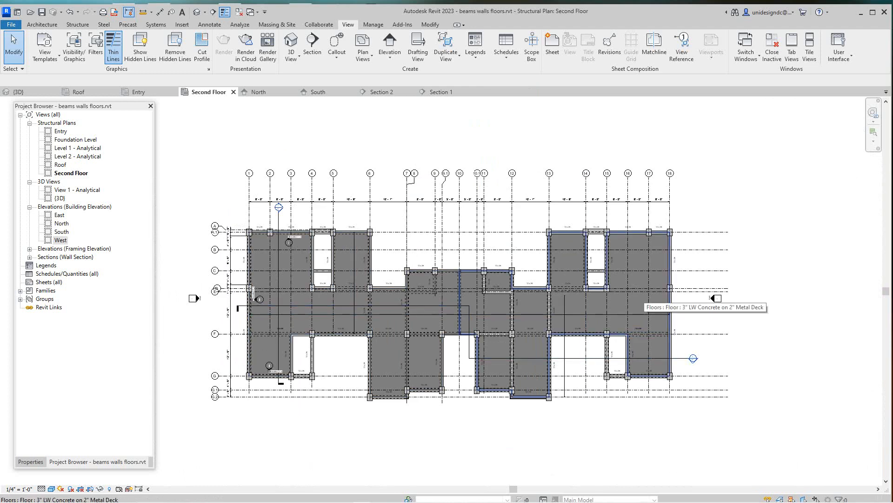
scroll(265, 263, "up", 3)
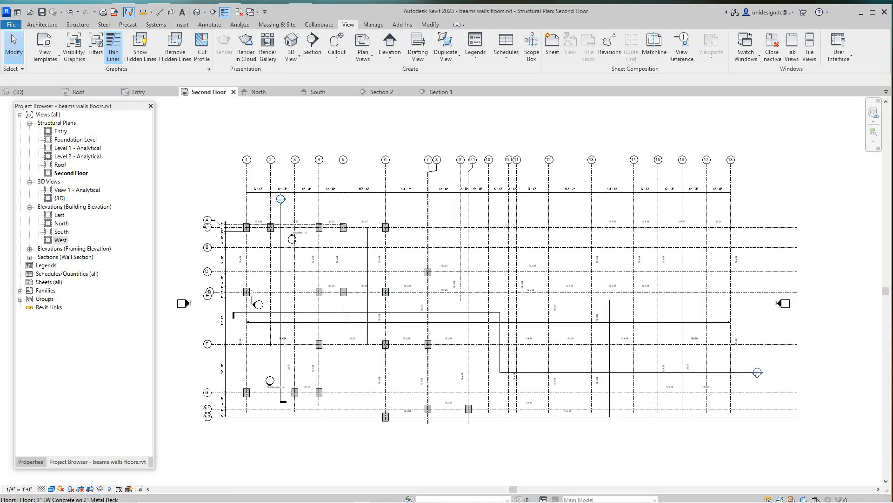
scroll(237, 198, "up", 2)
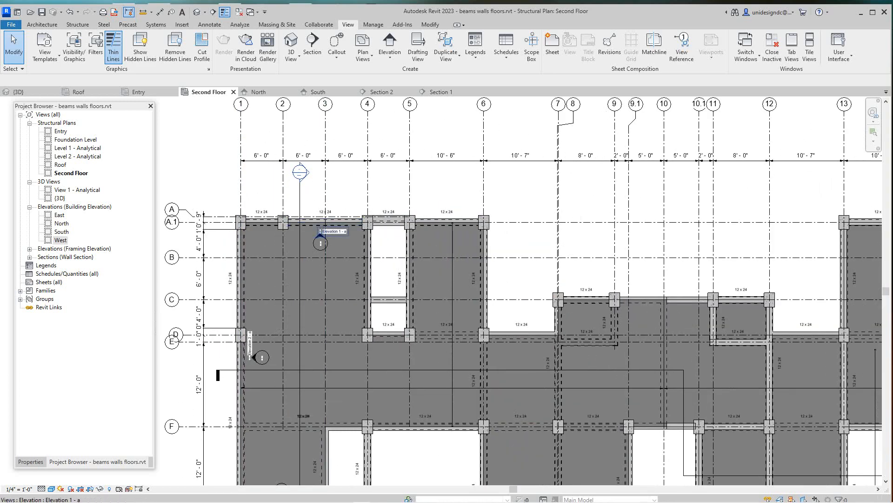
scroll(315, 247, "up", 2)
middle_click_drag(296, 251, 345, 225)
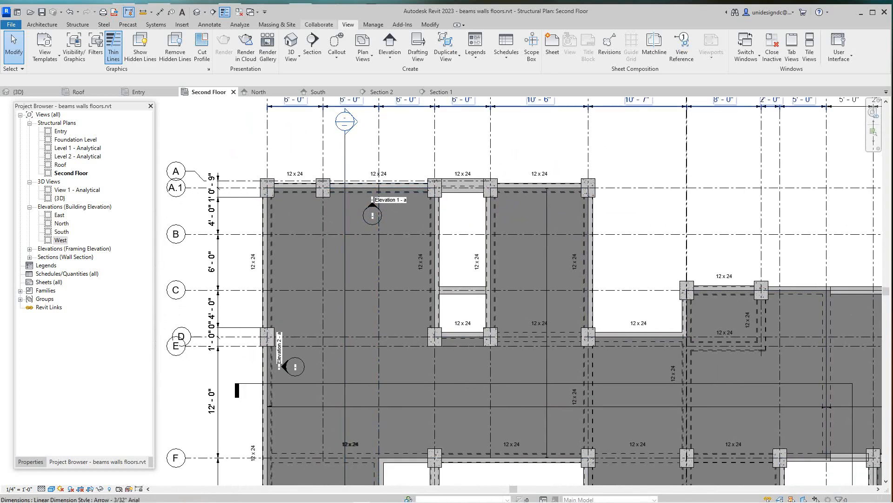
left_click(312, 44)
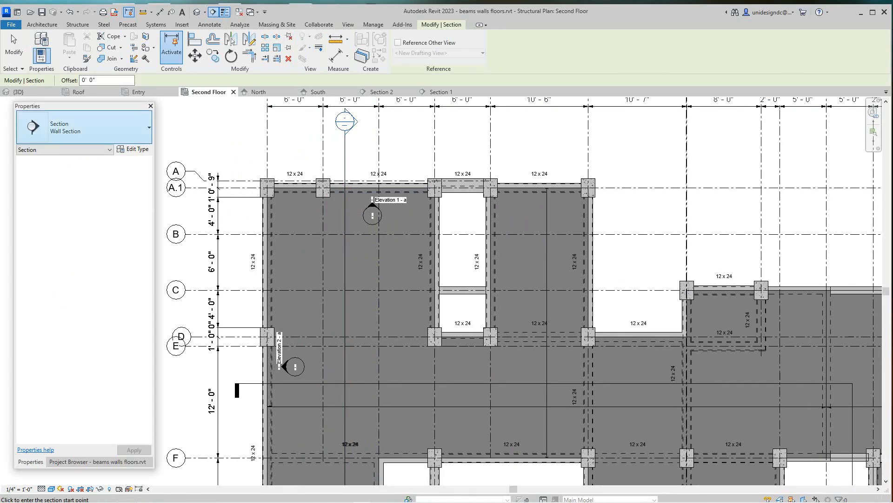
left_click(104, 132)
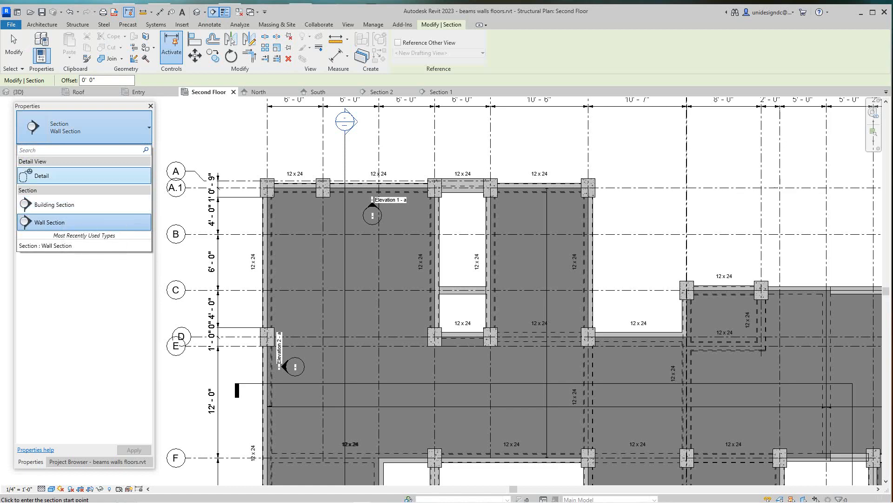
left_click(217, 129)
scroll(266, 345, "down", 1)
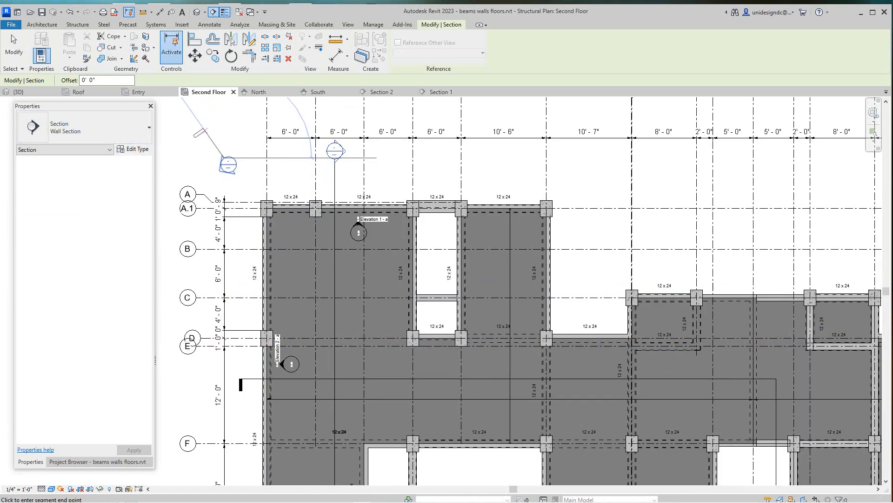
right_click(207, 131)
left_click(228, 136)
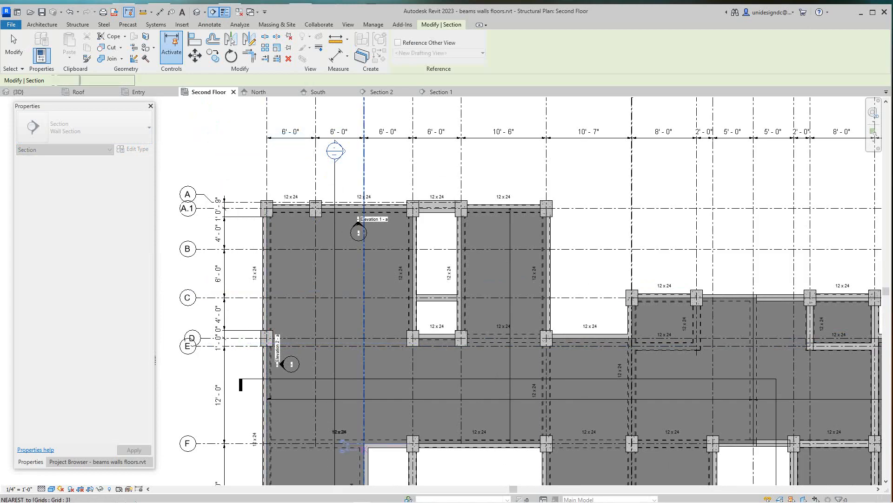
scroll(307, 425, "up", 1)
right_click(240, 236)
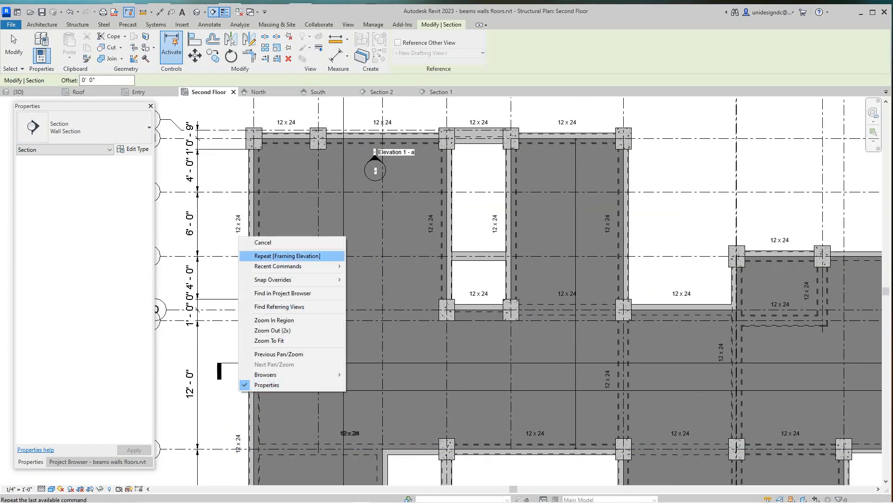
left_click(287, 256)
left_click(279, 344)
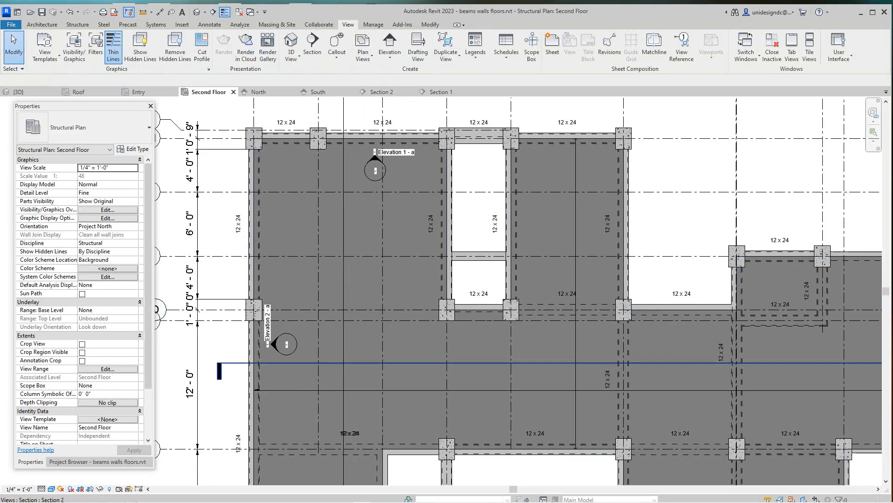
- Change the type of the split horizontal section from Wall Section to Building Section
left_click(232, 363)
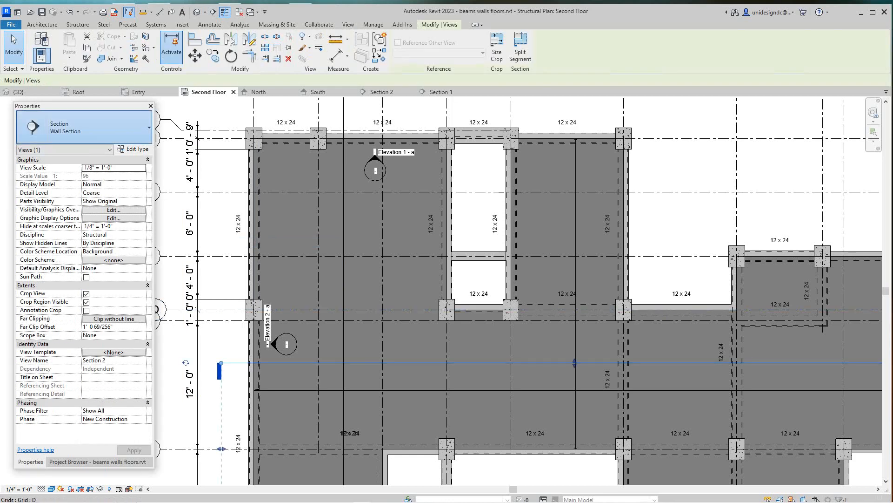
left_click(84, 127)
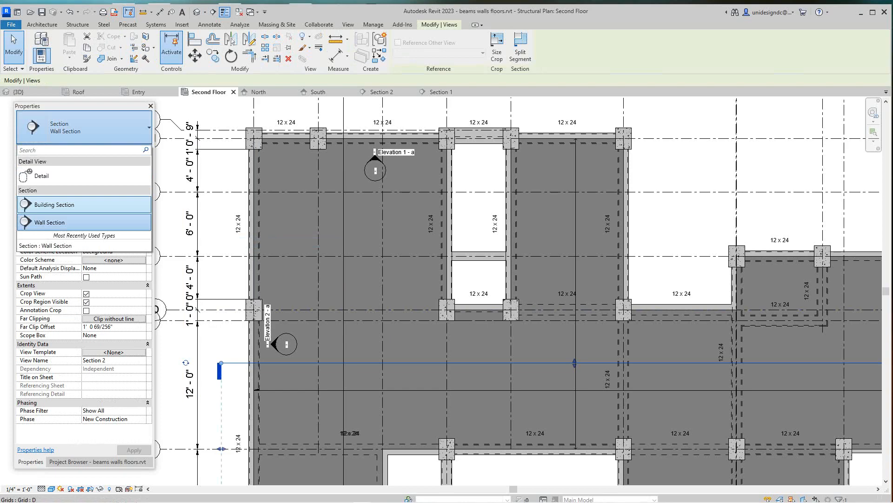
left_click(54, 205)
key("Escape")
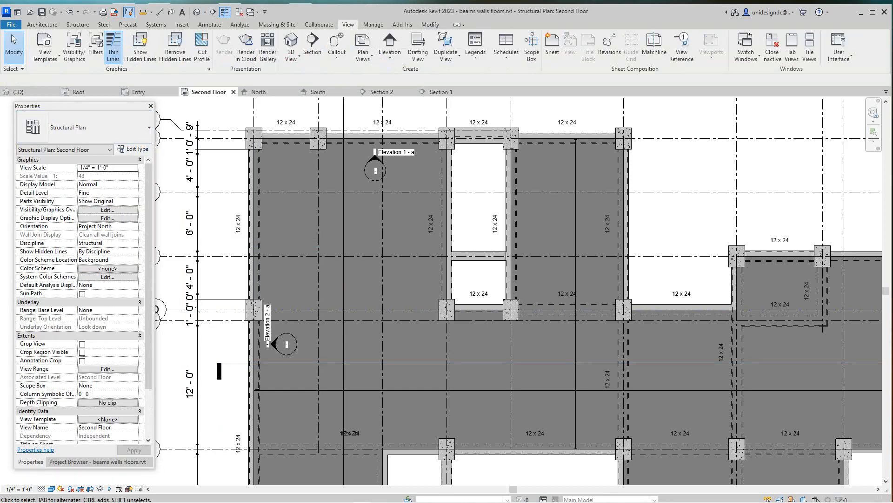
- Open the split section's view from its head near grid 18 and examine it as a building section
scroll(207, 216, "down", 4)
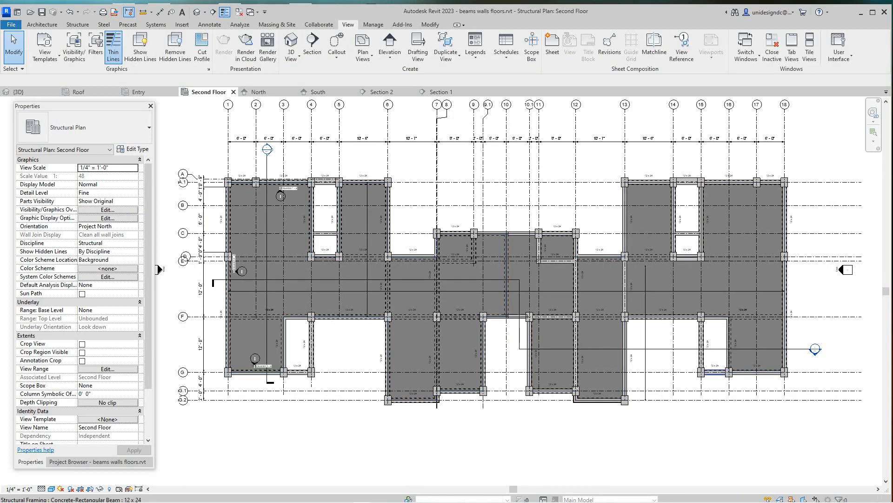
scroll(826, 361, "up", 3)
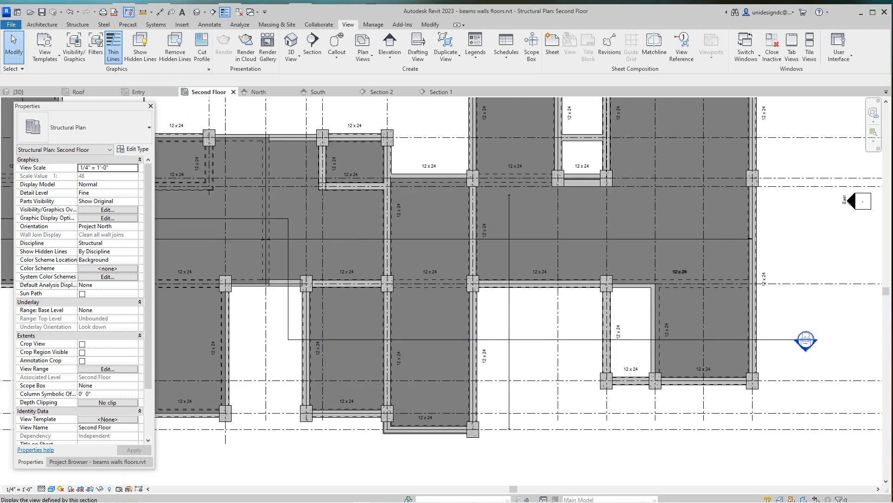
double_click(806, 342)
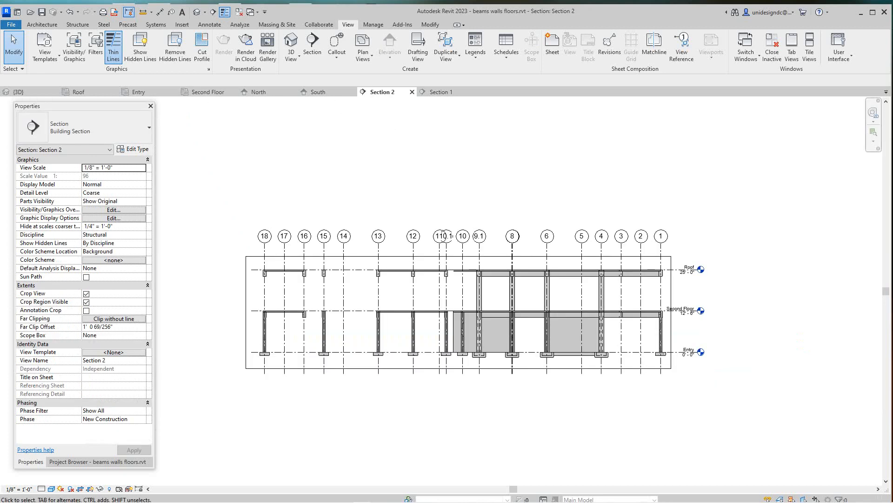
scroll(730, 358, "down", 4)
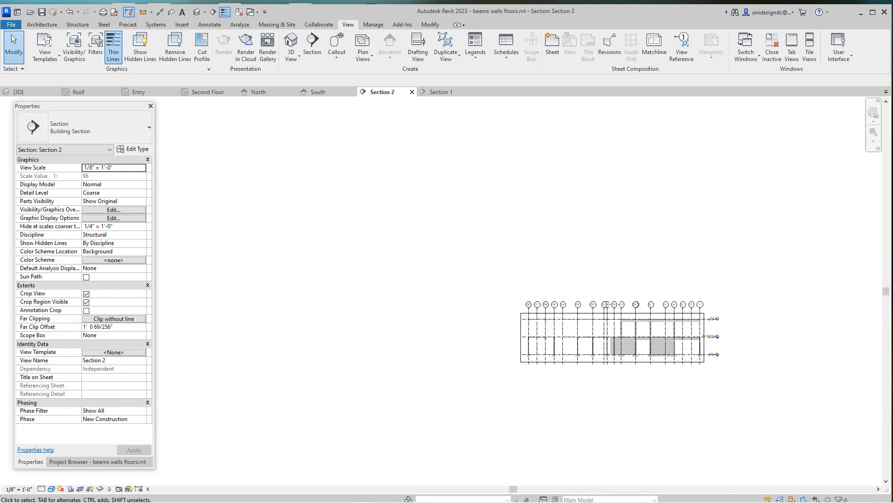
- Examine the framing across the whole Section 2 view and return to the Second Floor plan
scroll(424, 141, "up", 1)
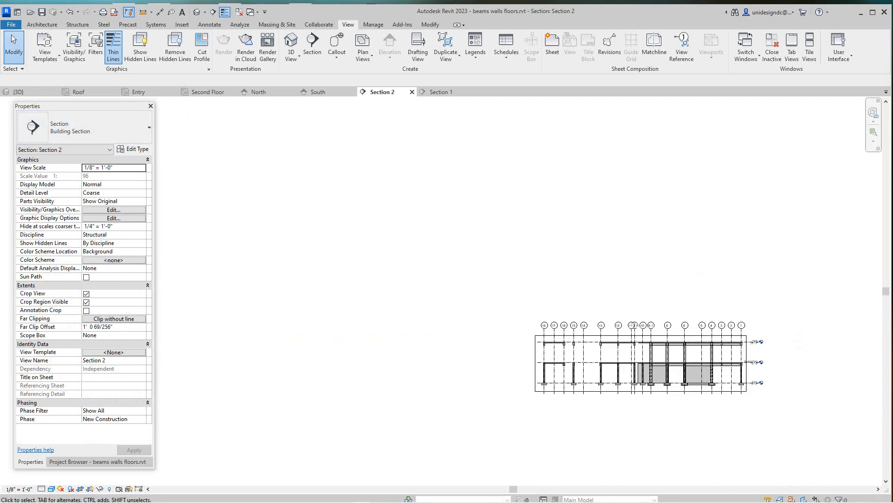
scroll(356, 214, "down", 1)
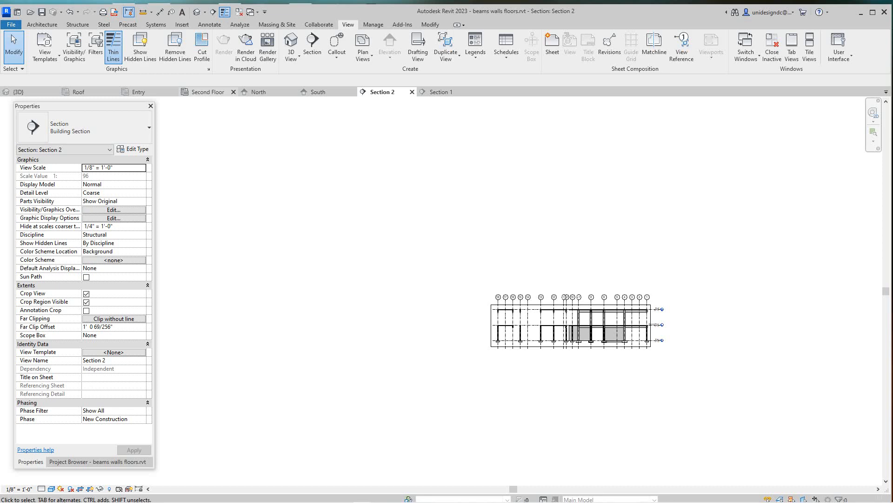
left_click(208, 92)
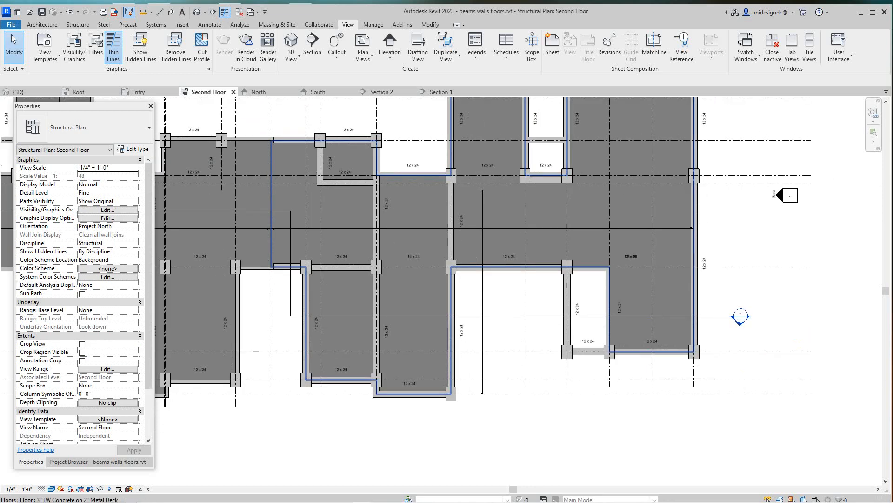
scroll(431, 288, "down", 1)
scroll(431, 288, "up", 2)
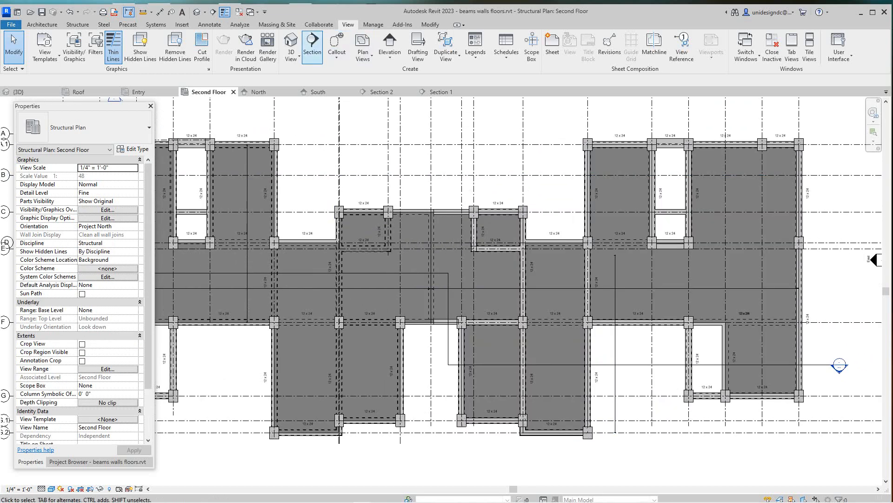
- Draw a short horizontal Wall Section through the exterior wall on grid 1, between grids F and G, ending just inside the building
left_click(312, 45)
scroll(190, 305, "down", 1)
middle_click_drag(190, 305, 398, 256)
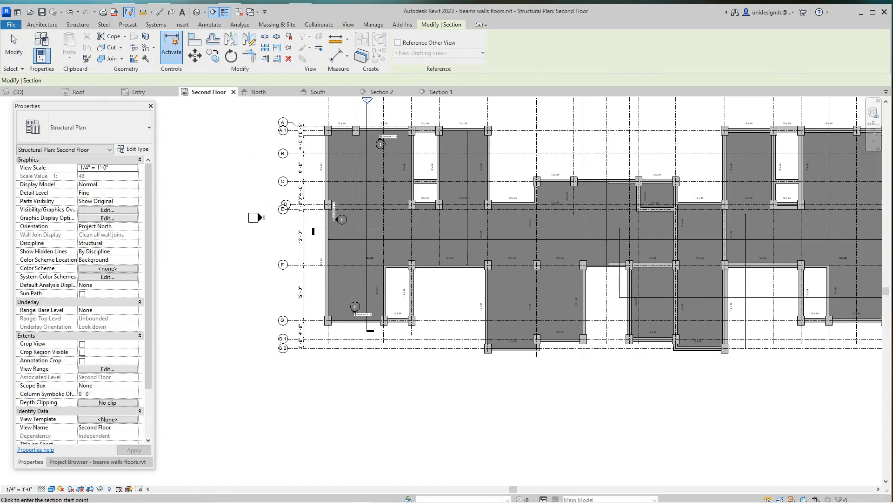
scroll(398, 256, "up", 5)
scroll(229, 301, "down", 2)
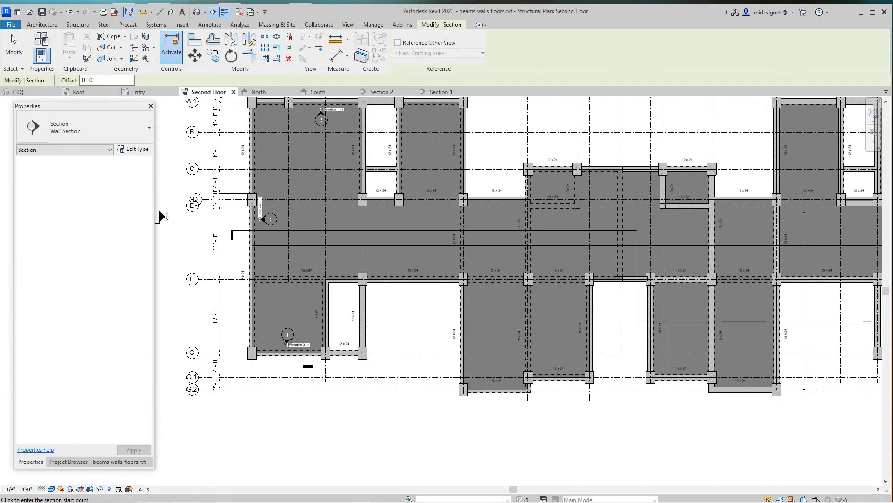
left_click(230, 301)
scroll(274, 299, "up", 3)
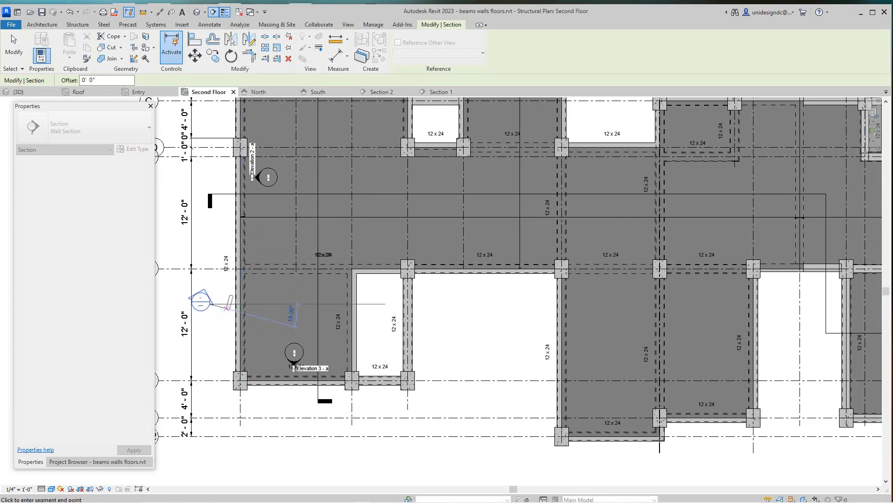
scroll(226, 309, "up", 1)
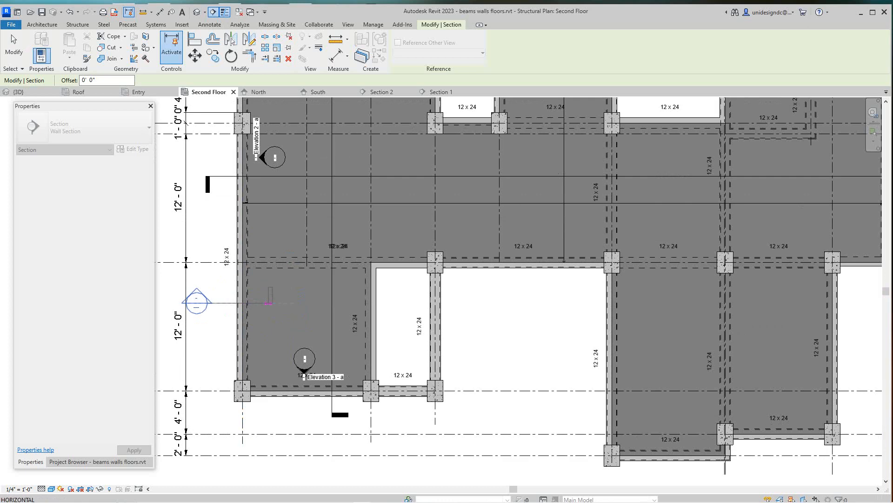
left_click(270, 303)
key("Escape")
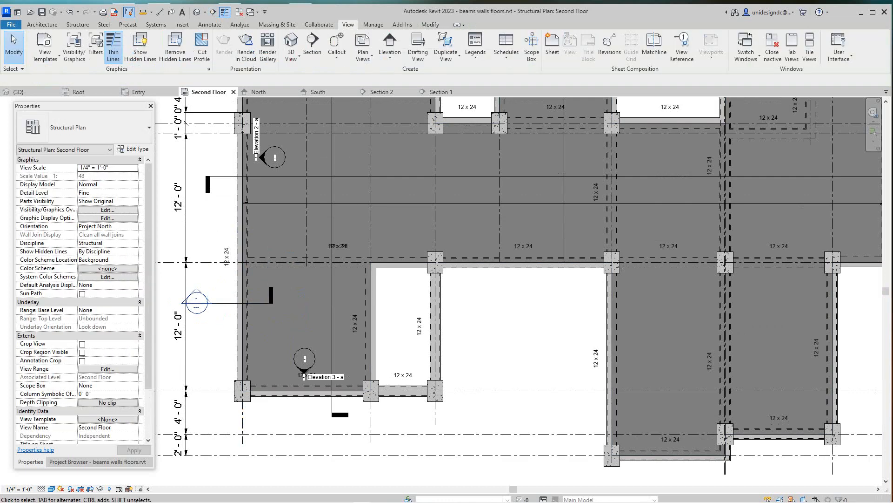
- Open the new wall section's view from its head and examine the wall between the Entry and Second Floor levels
scroll(208, 322, "up", 2)
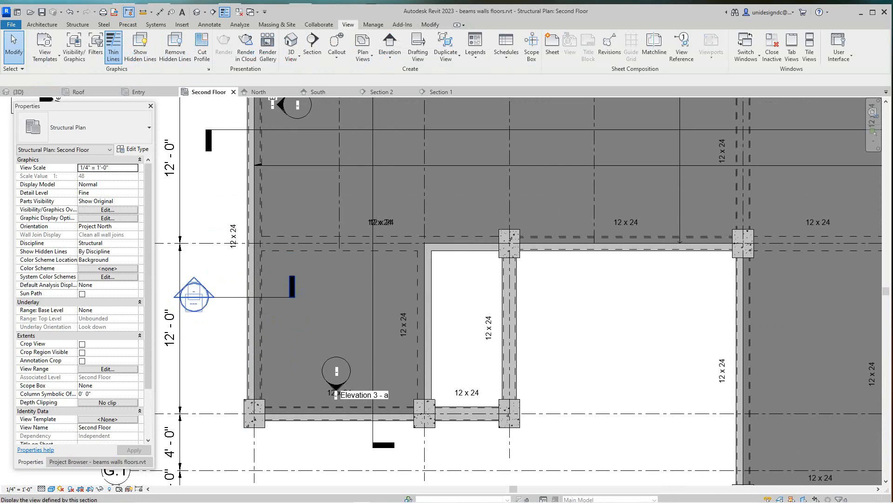
double_click(194, 294)
scroll(442, 288, "up", 2)
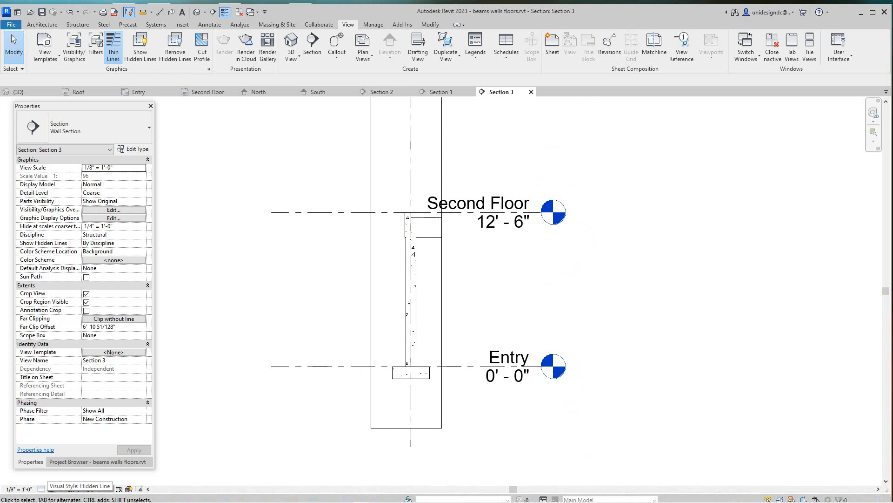
- Set the wall section view's detail level to Fine and its visual style to Realistic
left_click(52, 488)
left_click(19, 489)
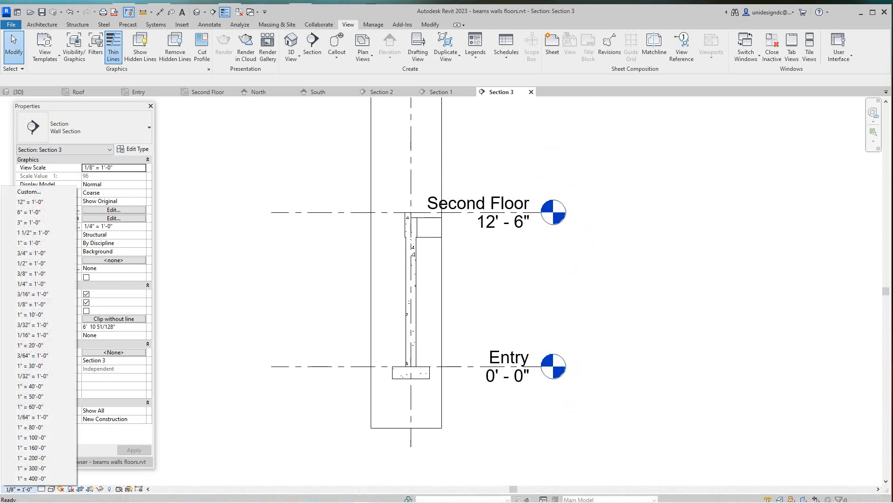
left_click(41, 489)
left_click(42, 488)
left_click(42, 488)
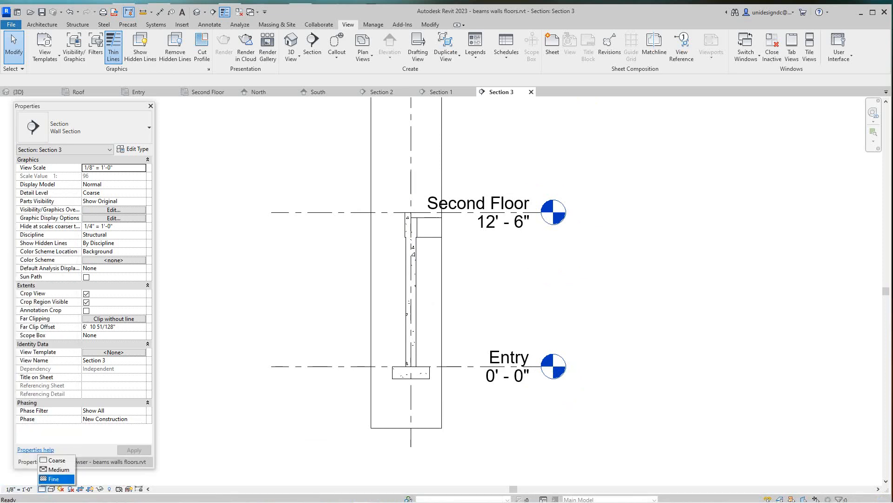
left_click(55, 479)
left_click(51, 489)
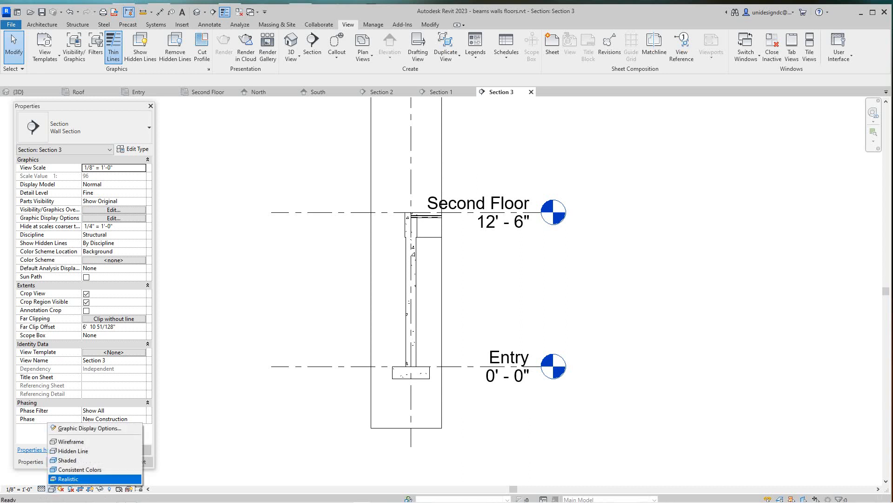
left_click(67, 478)
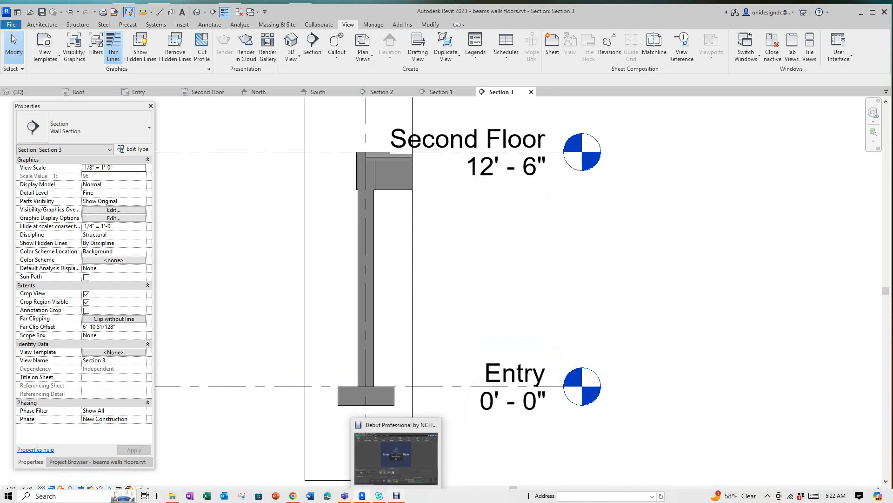
left_click(396, 496)
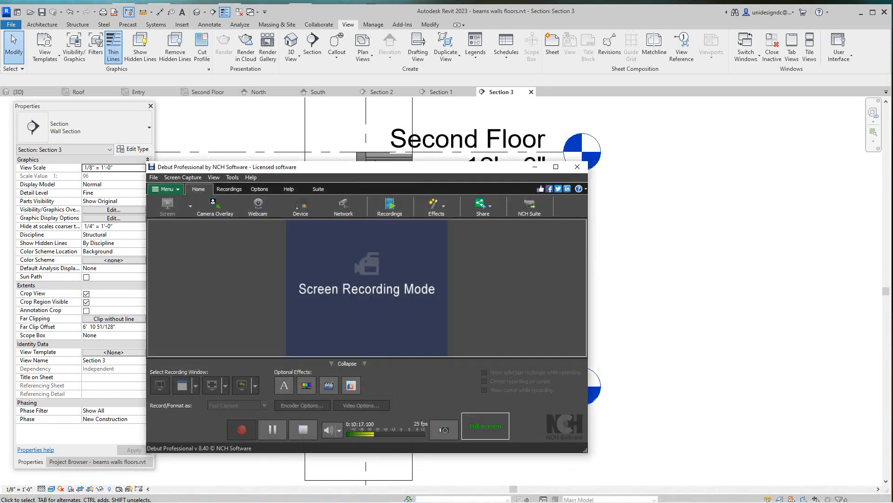